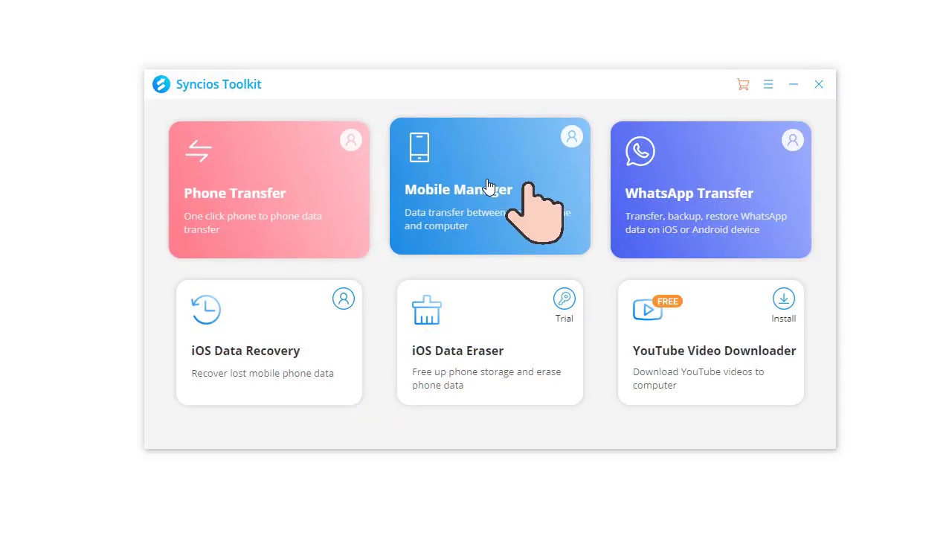
Export the iPhone's Fun photo album to the iPhone backup folder on the computer.
{"action": "left_click", "coordinate": [489, 186]}
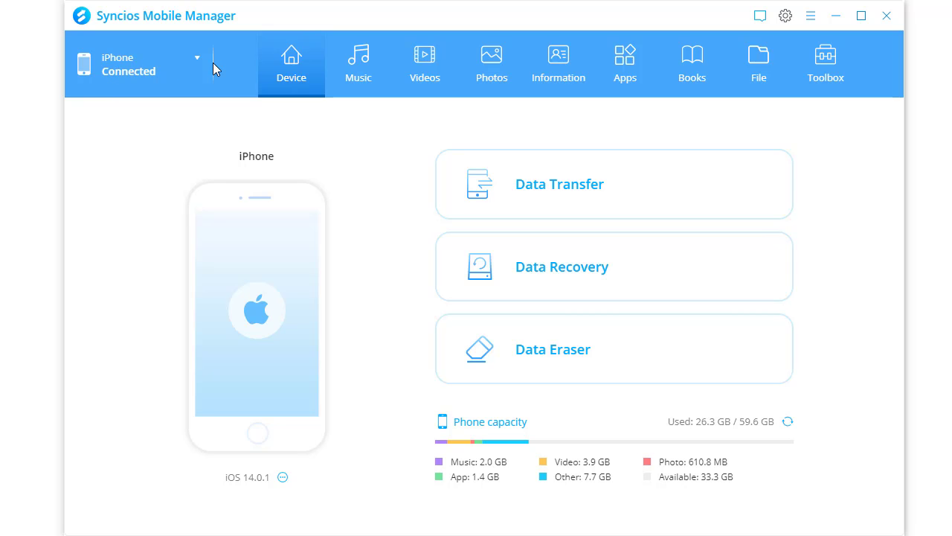
{"action": "left_click", "coordinate": [501, 87]}
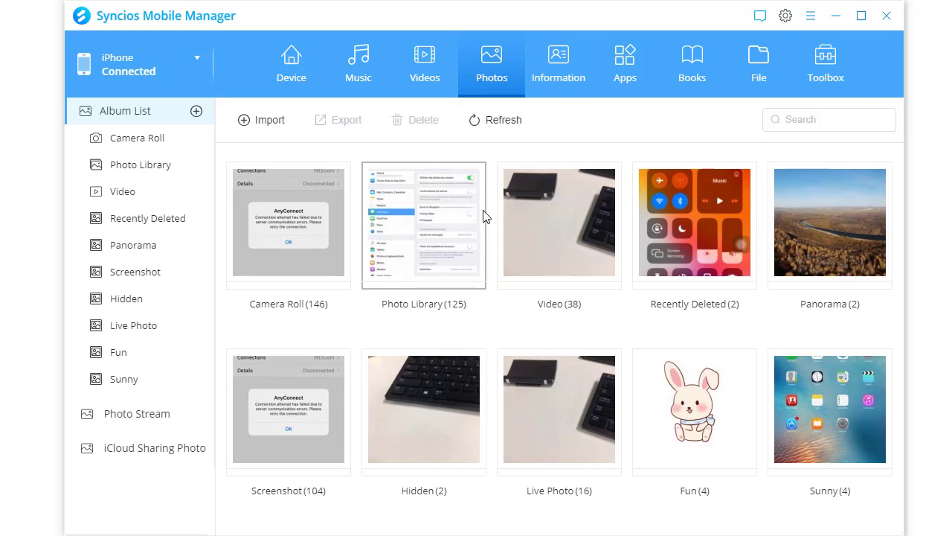
{"action": "left_click", "coordinate": [685, 400]}
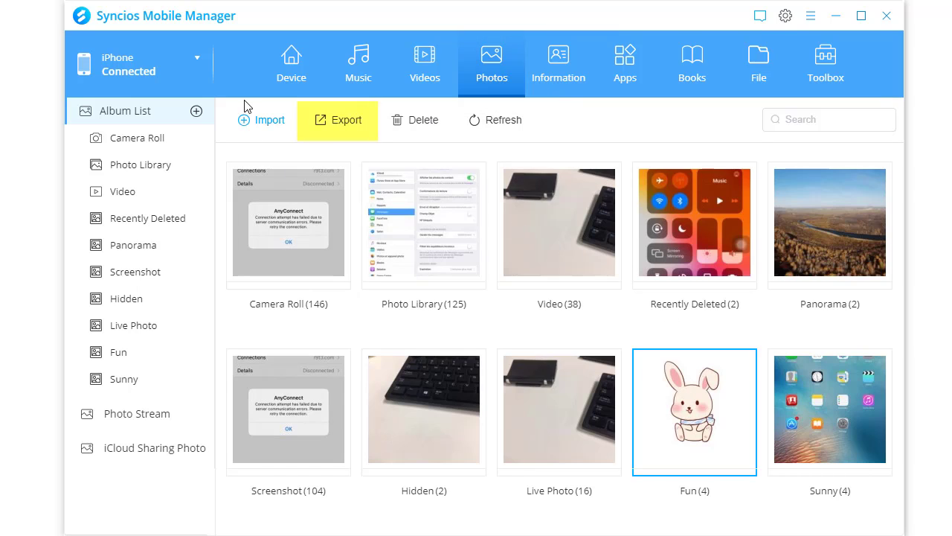
{"action": "left_click", "coordinate": [347, 131]}
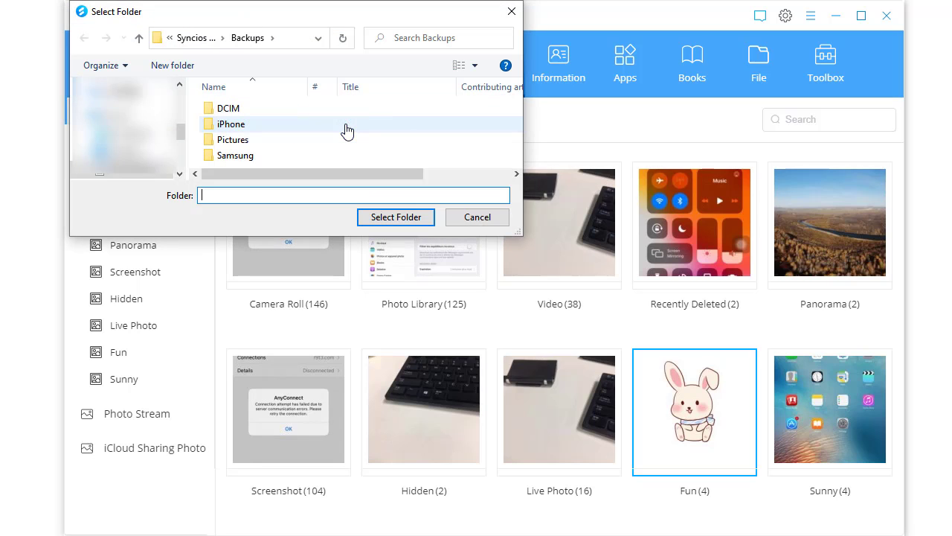
{"action": "left_click", "coordinate": [289, 125]}
{"action": "left_click", "coordinate": [376, 218]}
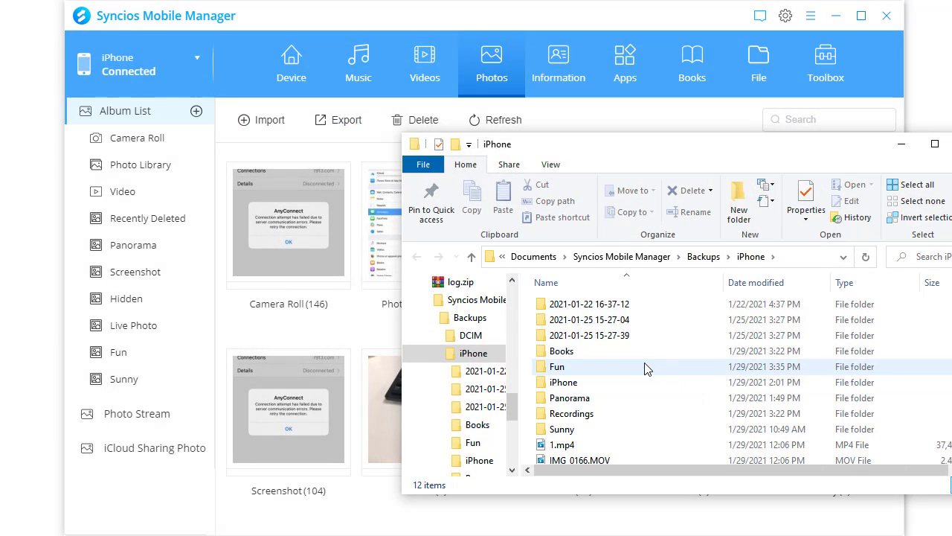
{"action": "left_click", "coordinate": [644, 362]}
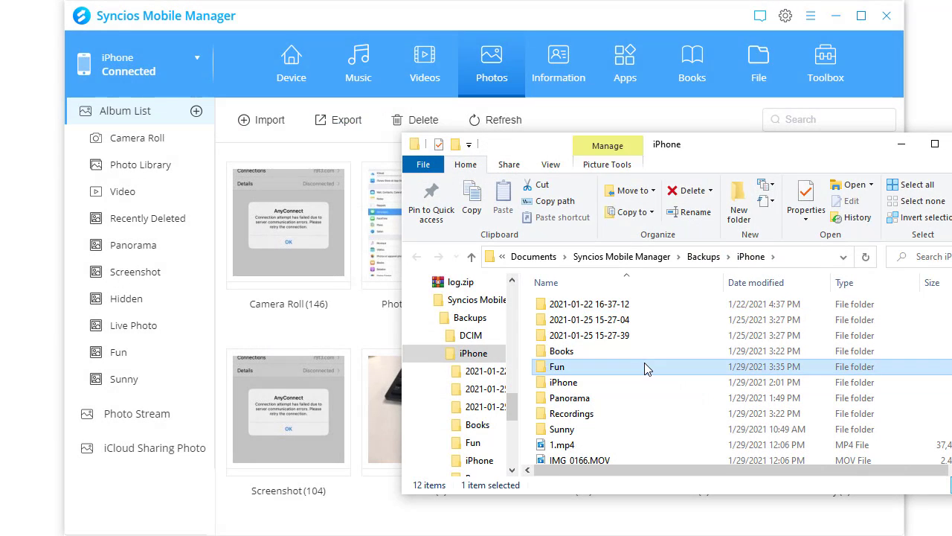
Export the cake, headphones portrait and anime Photo Library pictures to the iPhone backup folder.
{"action": "key", "text": "alt+F4"}
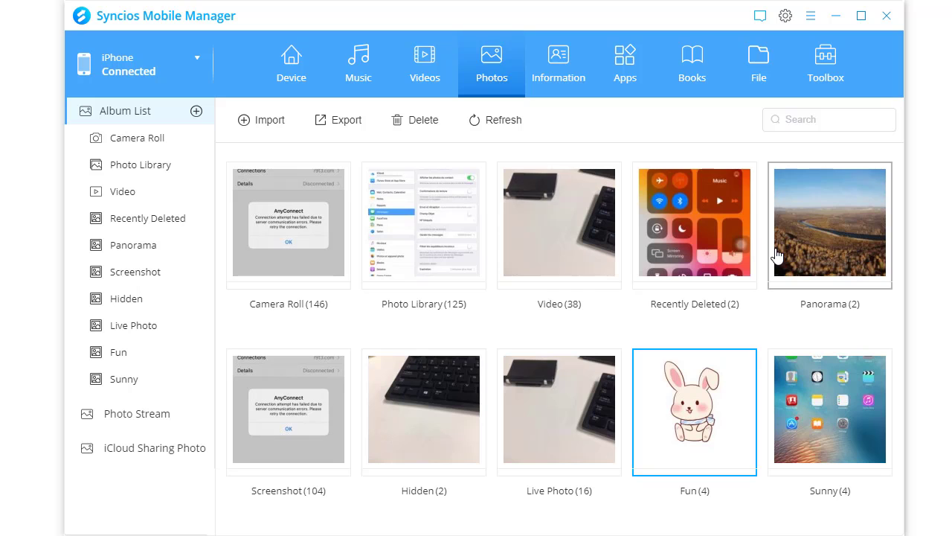
{"action": "double_click", "coordinate": [472, 223]}
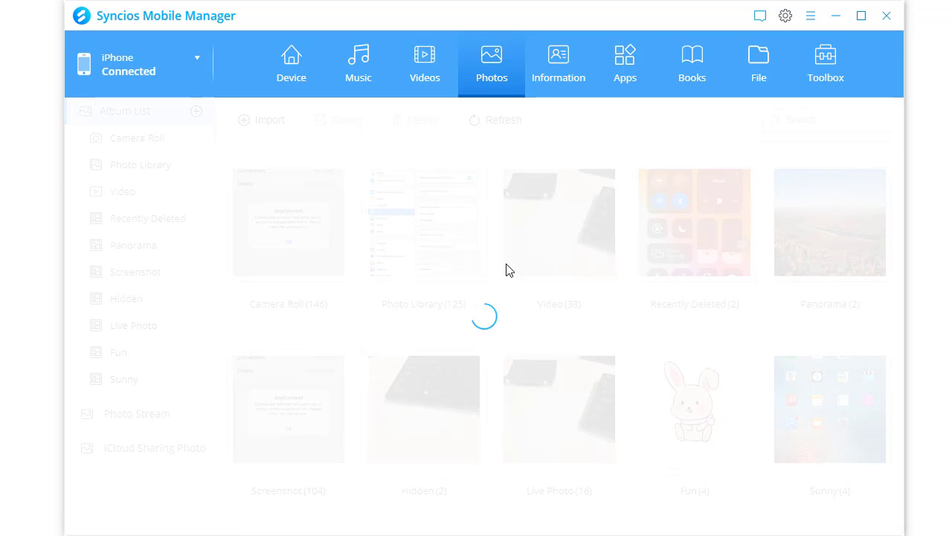
{"action": "scroll", "coordinate": [505, 271], "scroll_direction": "down", "scroll_amount": 5}
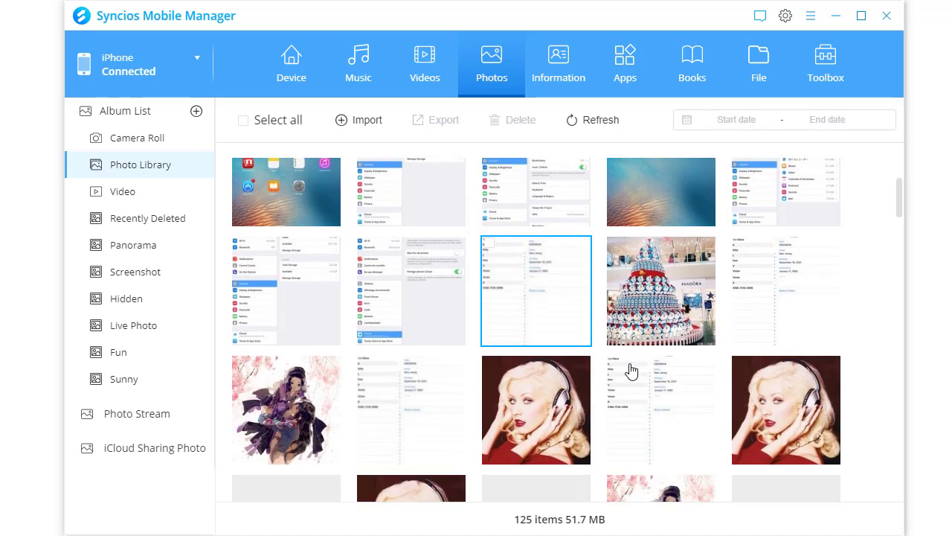
{"action": "left_click", "coordinate": [630, 240]}
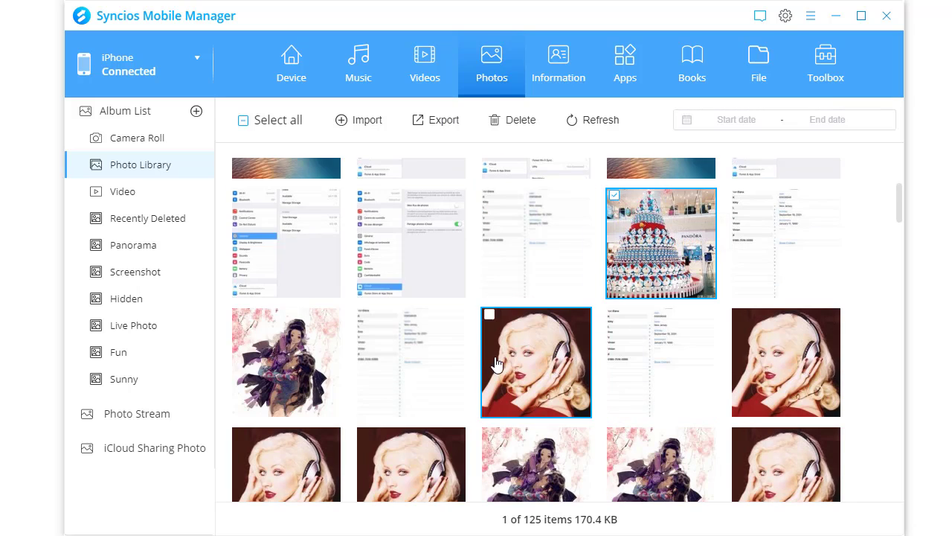
{"action": "left_click", "coordinate": [488, 315]}
{"action": "left_click", "coordinate": [489, 436]}
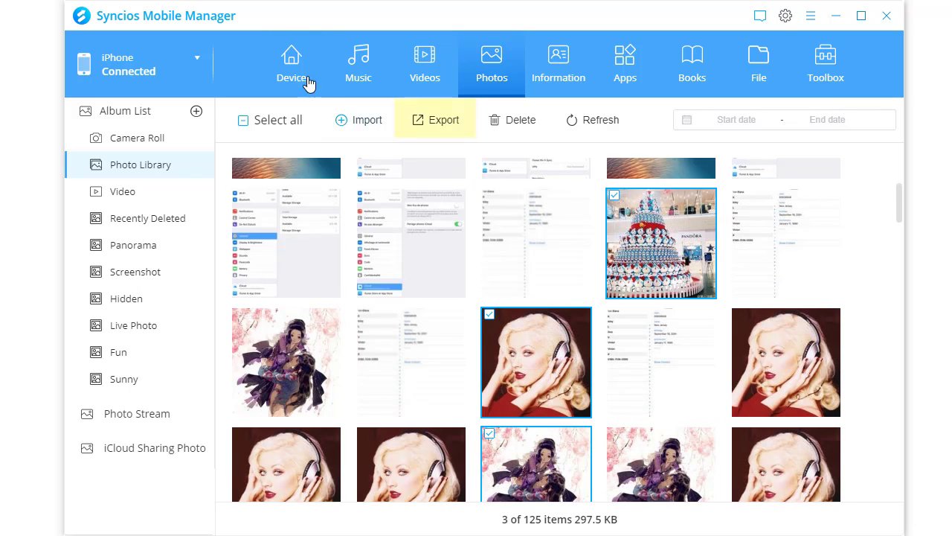
{"action": "left_click", "coordinate": [451, 127]}
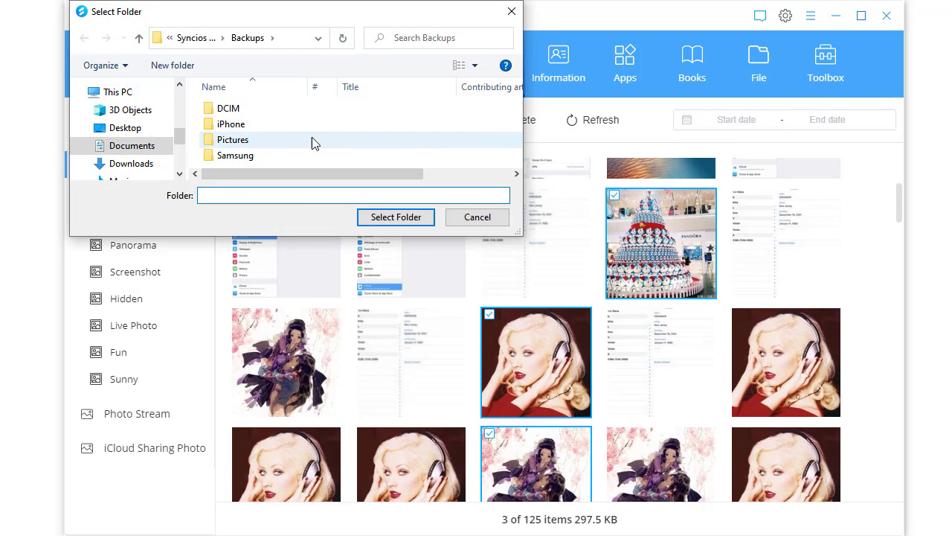
{"action": "left_click", "coordinate": [270, 128]}
{"action": "left_click", "coordinate": [376, 216]}
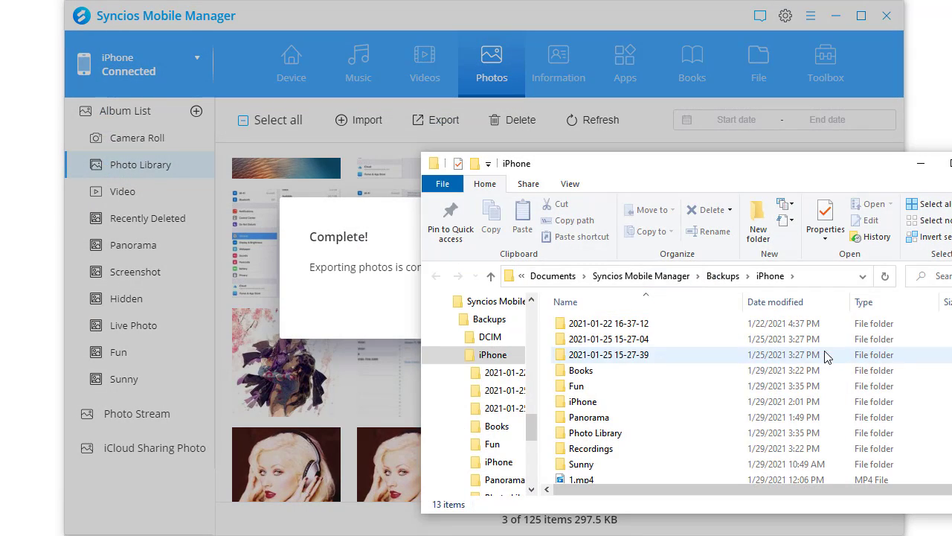
Check the three exported images in the new Photo Library backup folder.
{"action": "scroll", "coordinate": [828, 376], "scroll_direction": "down", "scroll_amount": 1}
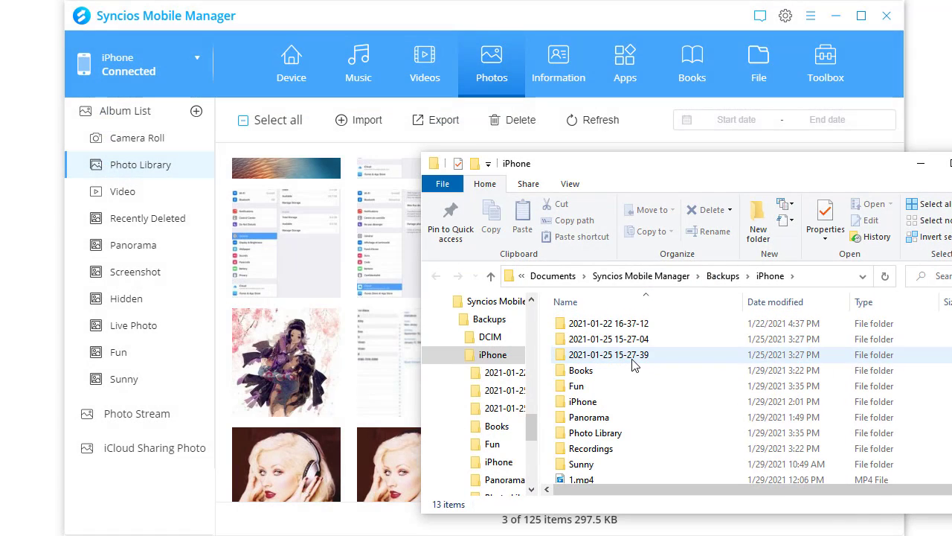
{"action": "double_click", "coordinate": [609, 437]}
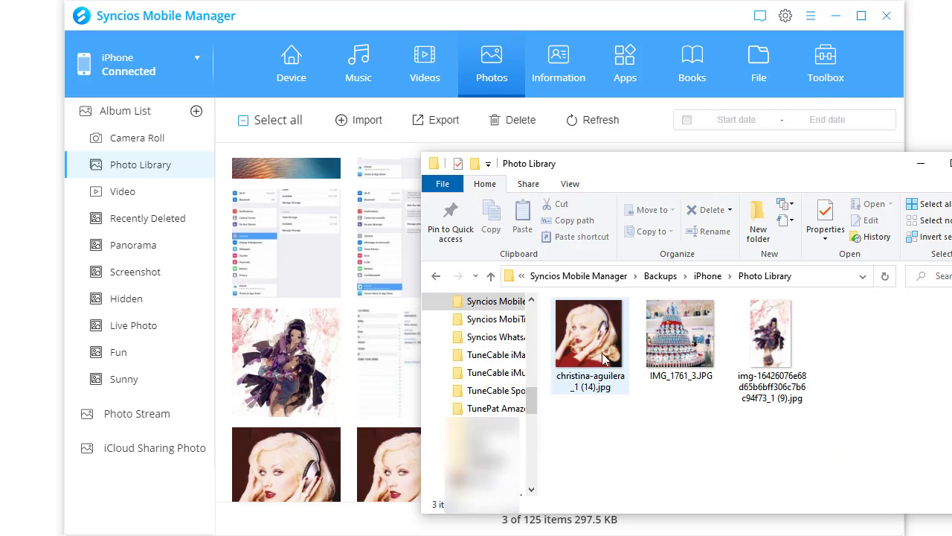
{"action": "left_click", "coordinate": [612, 334]}
{"action": "left_click", "coordinate": [681, 335]}
{"action": "left_click", "coordinate": [771, 342]}
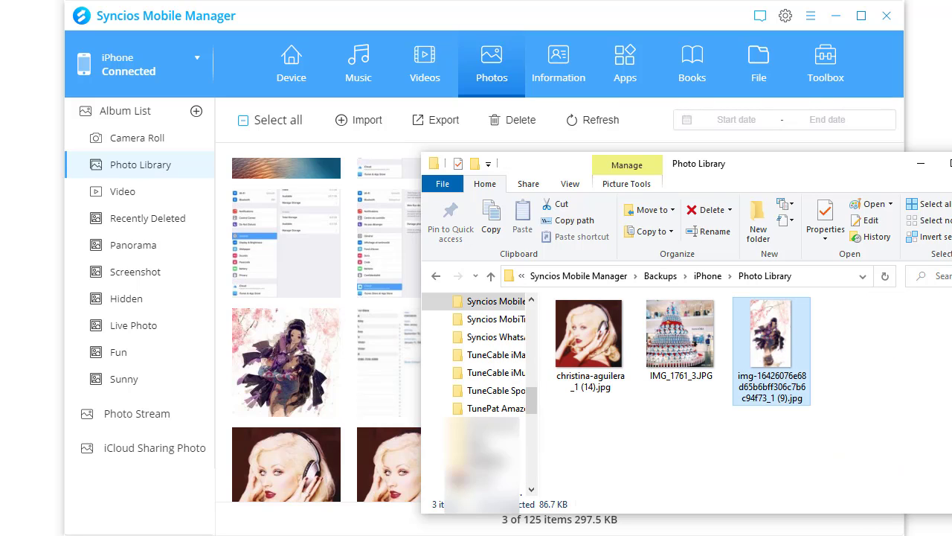
Close the backup folder, make the Samsung Galaxy S21 active and list its photo albums.
{"action": "left_click", "coordinate": [921, 163]}
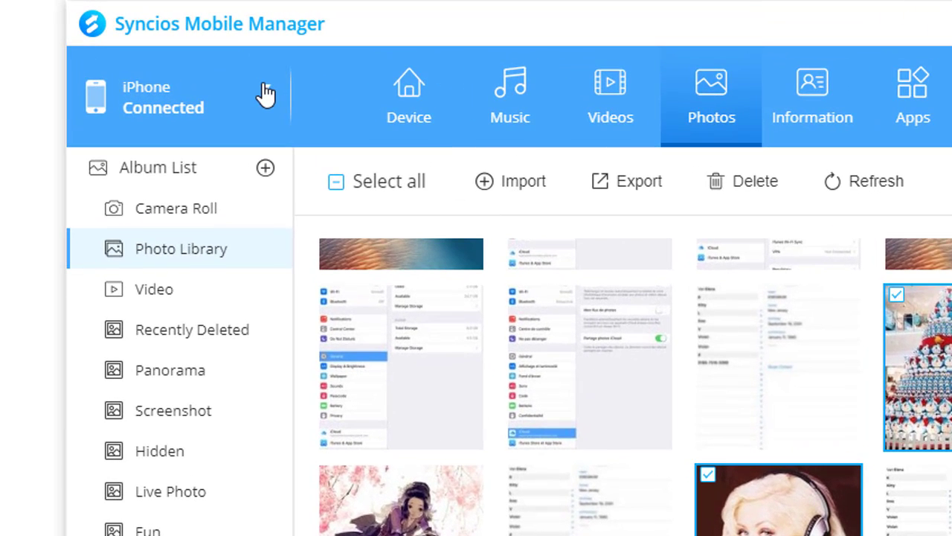
{"action": "left_click", "coordinate": [266, 94]}
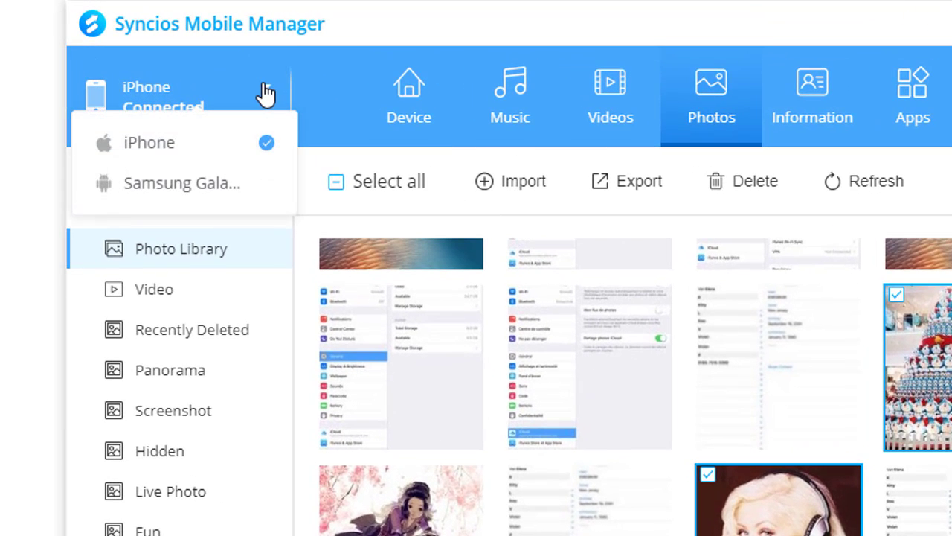
{"action": "left_click", "coordinate": [225, 192]}
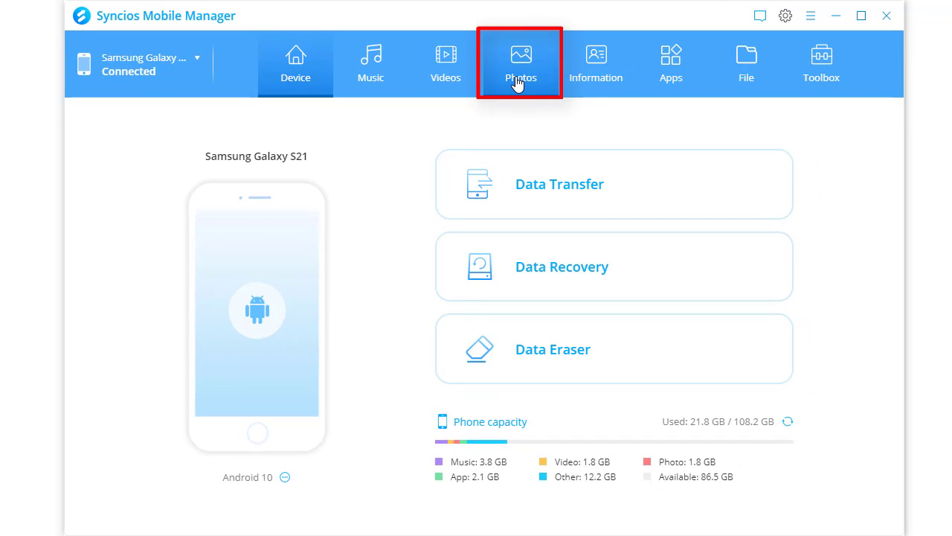
{"action": "left_click", "coordinate": [517, 82]}
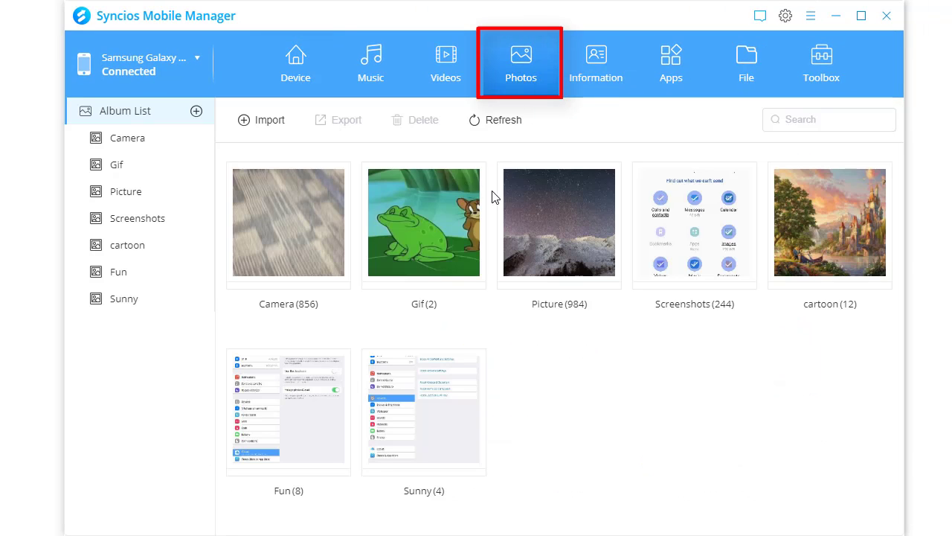
Import the iPhone's Fun backup folder into the Samsung, renamed Like, as an 8-photo album.
{"action": "left_click", "coordinate": [262, 123]}
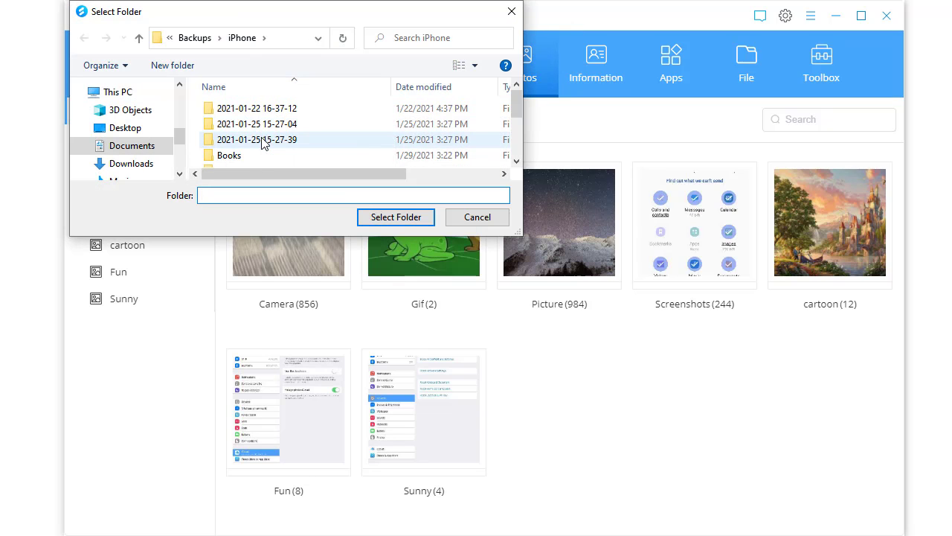
{"action": "scroll", "coordinate": [261, 142], "scroll_direction": "down", "scroll_amount": 1}
{"action": "scroll", "coordinate": [262, 143], "scroll_direction": "down", "scroll_amount": 1}
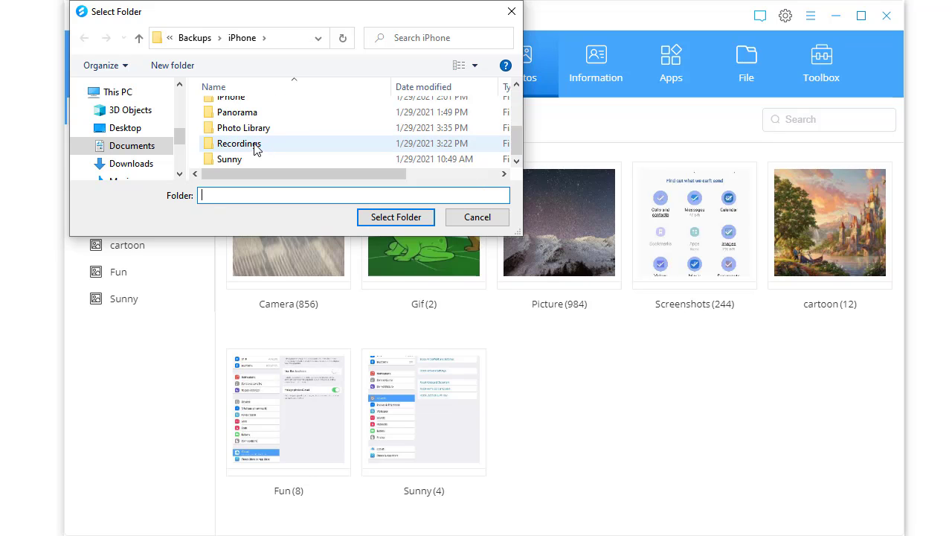
{"action": "scroll", "coordinate": [256, 145], "scroll_direction": "up", "scroll_amount": 1}
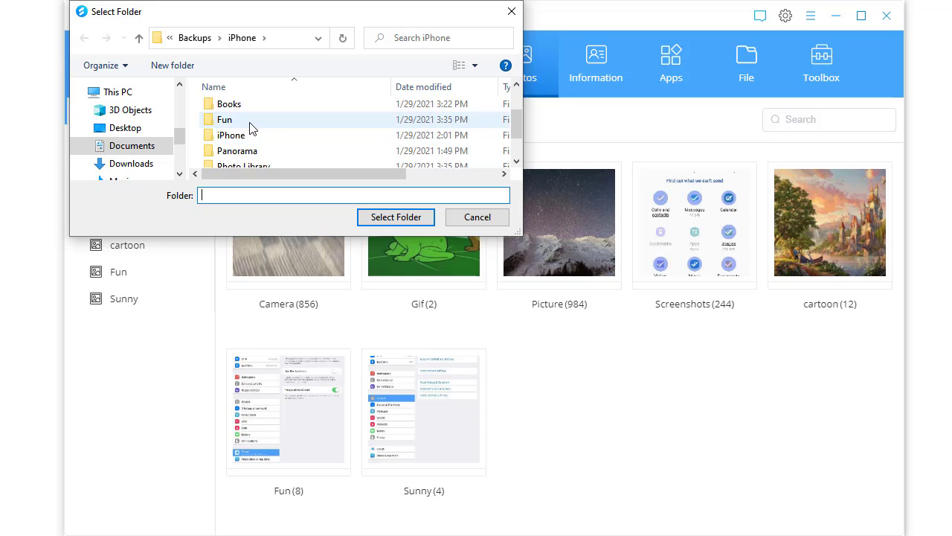
{"action": "left_click", "coordinate": [250, 122]}
{"action": "scroll", "coordinate": [238, 149], "scroll_direction": "up", "scroll_amount": 1}
{"action": "left_click", "coordinate": [235, 160]}
{"action": "type", "text": "Like"}
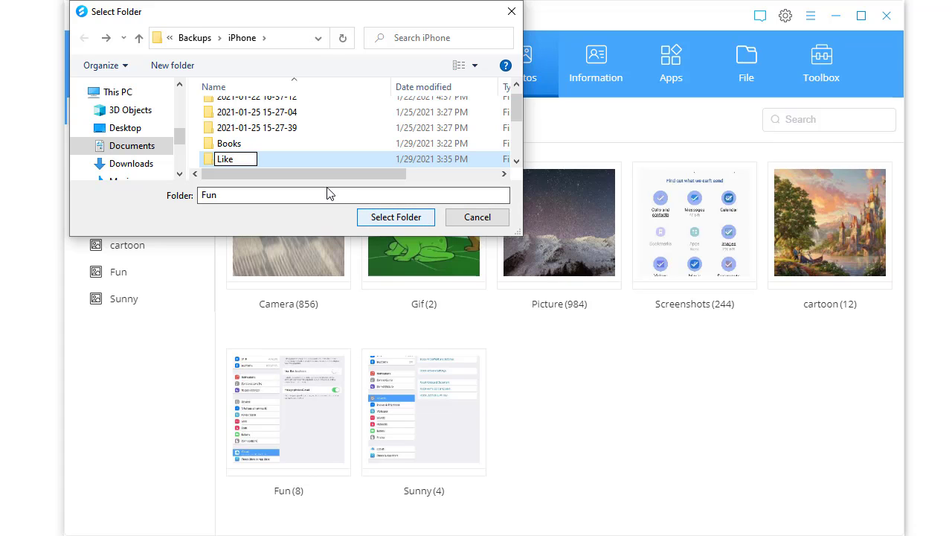
{"action": "left_click", "coordinate": [298, 158]}
{"action": "left_click", "coordinate": [396, 217]}
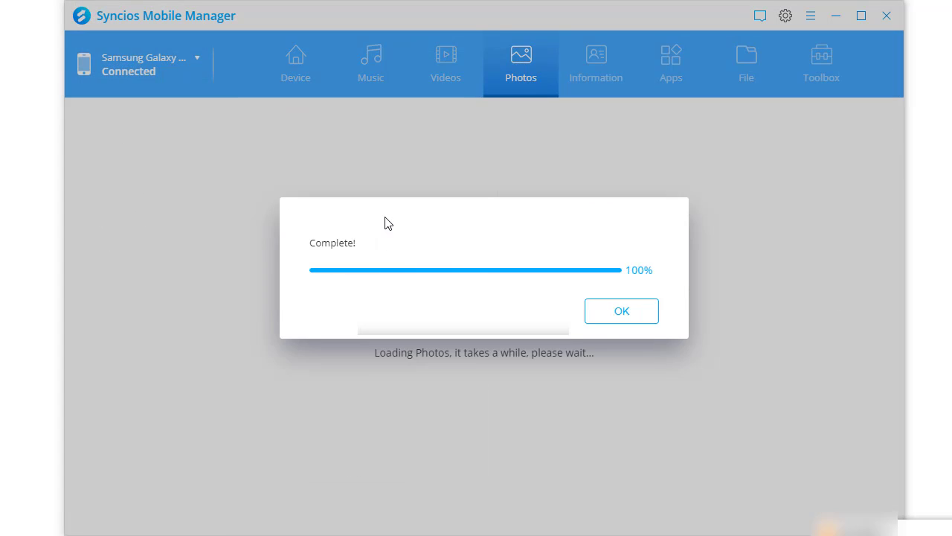
{"action": "left_click", "coordinate": [622, 311]}
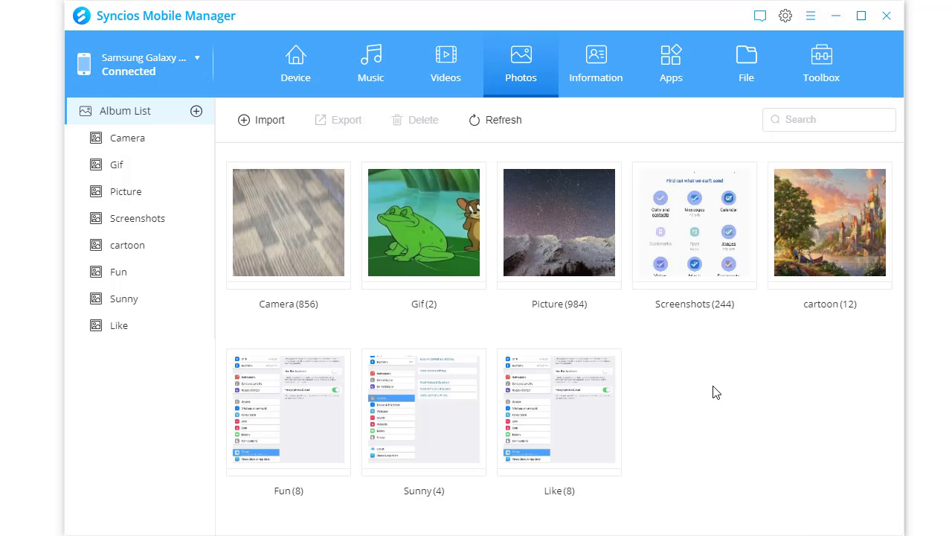
Add three pictures from Backups > iPhone > Photo Library into the Like album, reaching 11 items.
{"action": "left_click", "coordinate": [558, 411]}
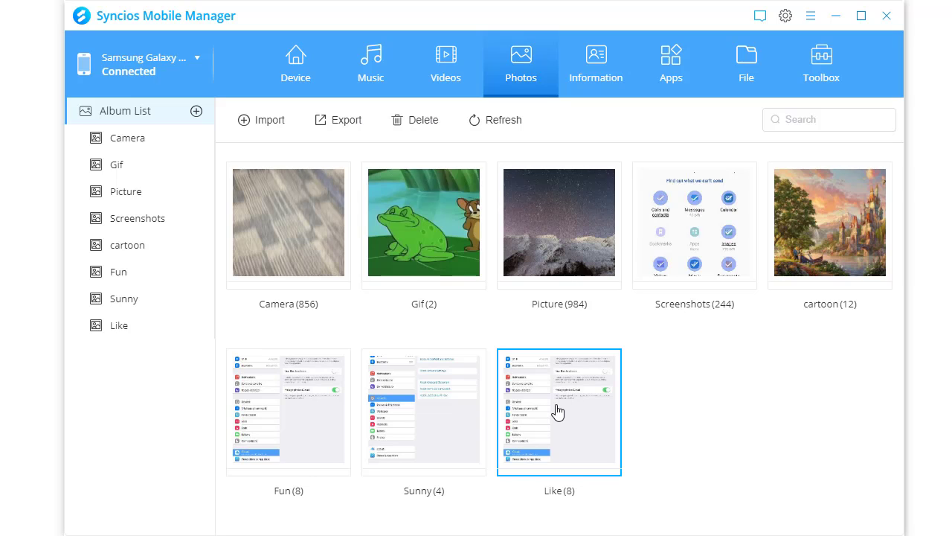
{"action": "double_click", "coordinate": [557, 410]}
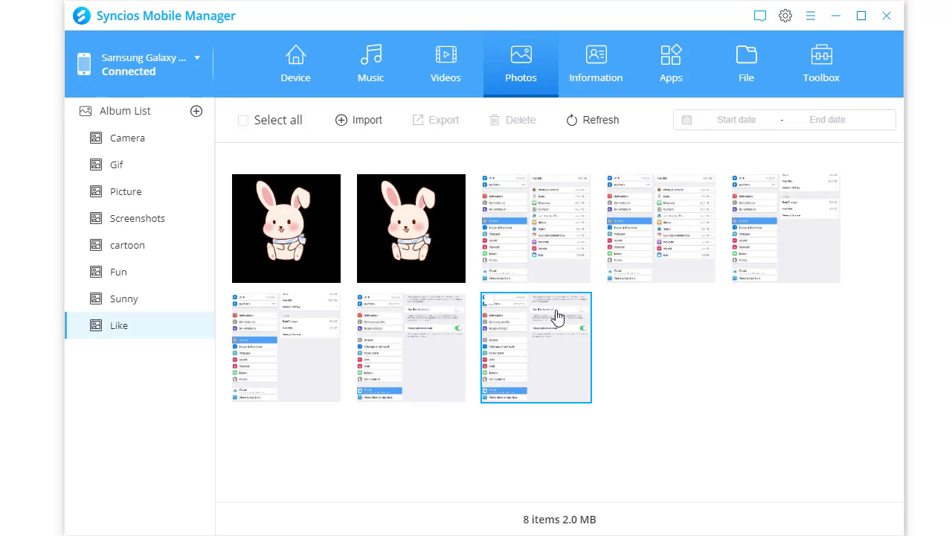
{"action": "left_click", "coordinate": [339, 121]}
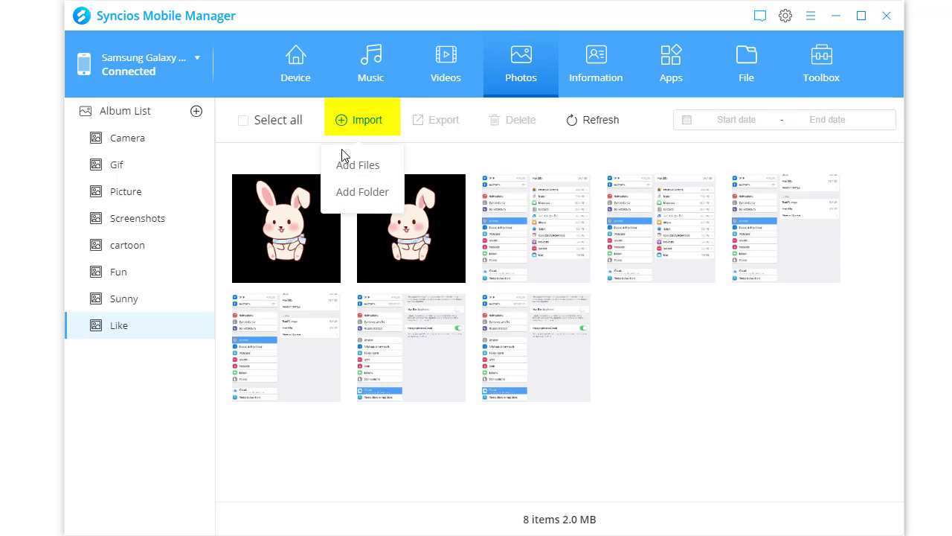
{"action": "left_click", "coordinate": [346, 168]}
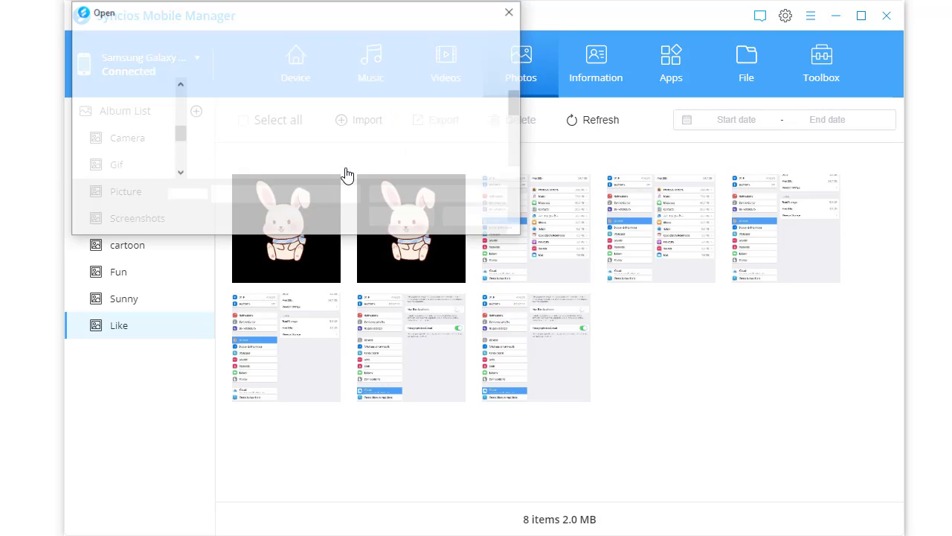
{"action": "left_click", "coordinate": [202, 44]}
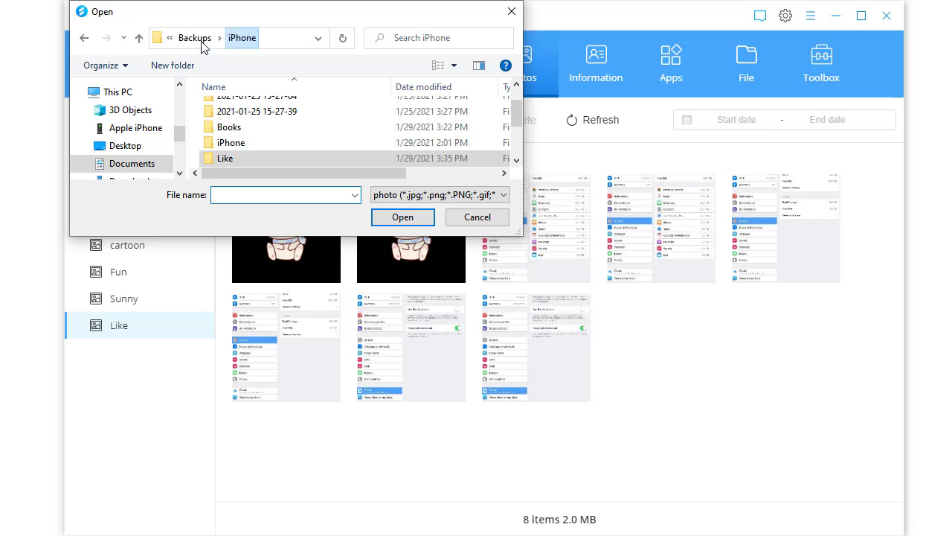
{"action": "left_click", "coordinate": [250, 159]}
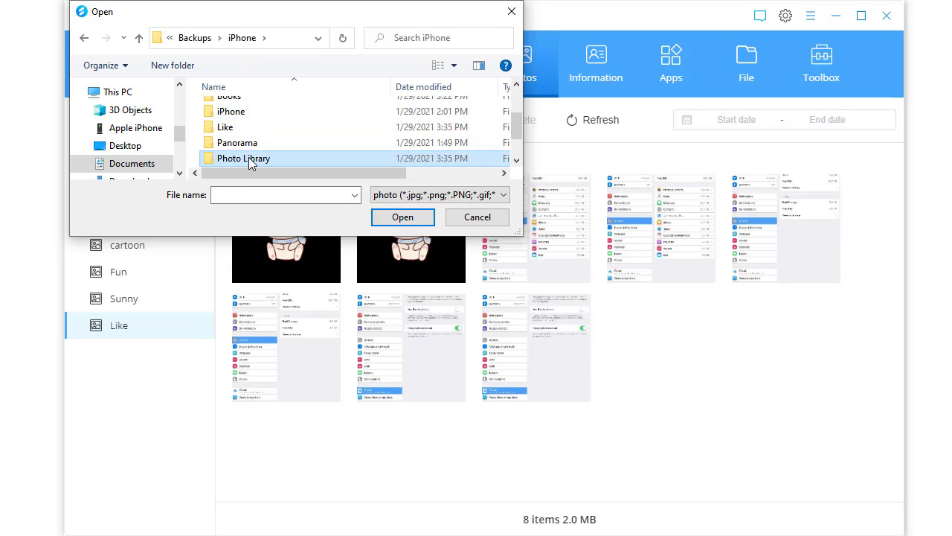
{"action": "double_click", "coordinate": [250, 159]}
{"action": "left_click", "coordinate": [254, 121]}
{"action": "left_click", "coordinate": [324, 119], "text": "ctrl"}
{"action": "left_click", "coordinate": [455, 138], "text": "ctrl"}
{"action": "left_click", "coordinate": [414, 221]}
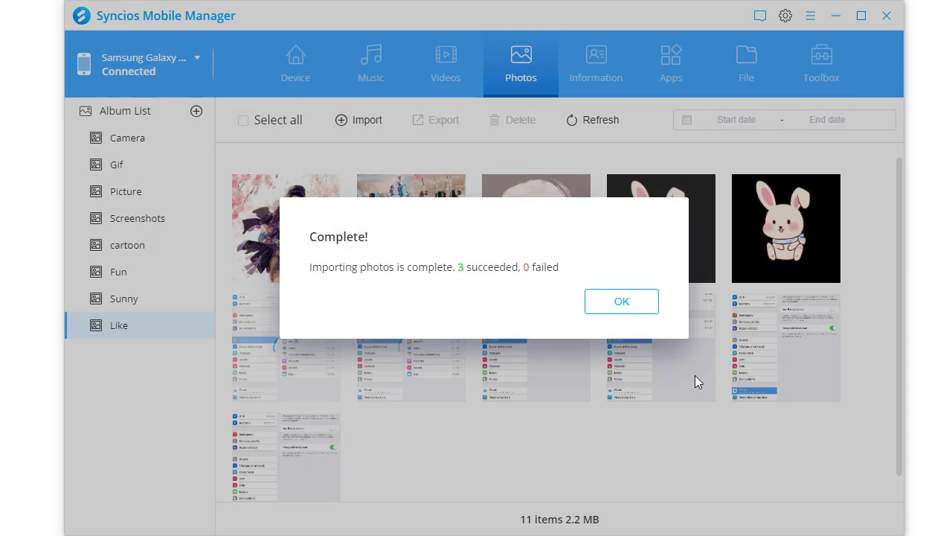
Delete the first duplicate bunny photo from the Like album, leaving 10 items.
{"action": "left_click", "coordinate": [644, 311]}
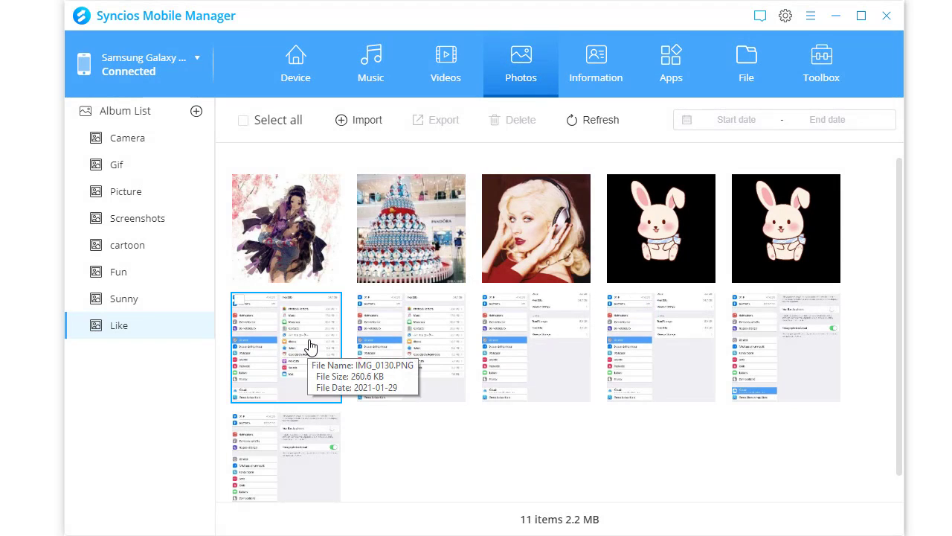
{"action": "left_click", "coordinate": [699, 256]}
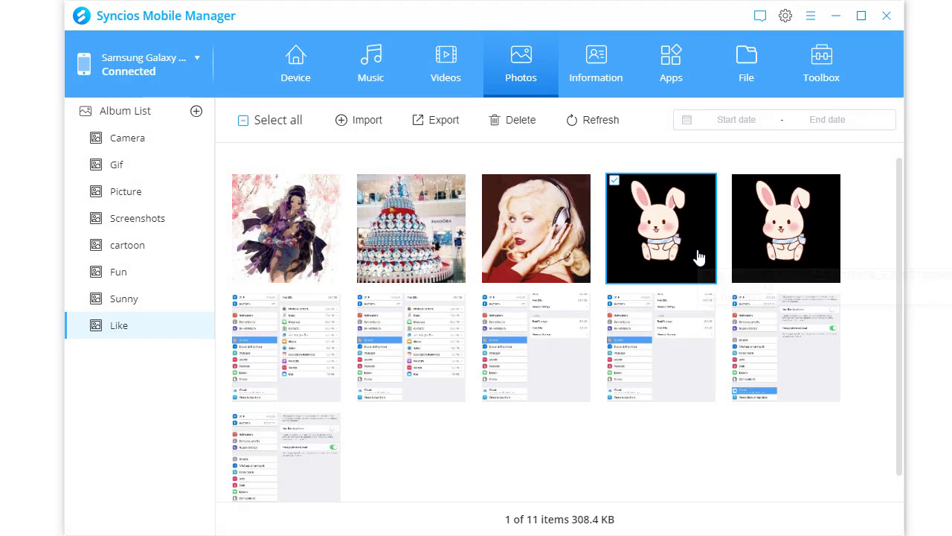
{"action": "left_click", "coordinate": [513, 121]}
{"action": "left_click", "coordinate": [527, 327]}
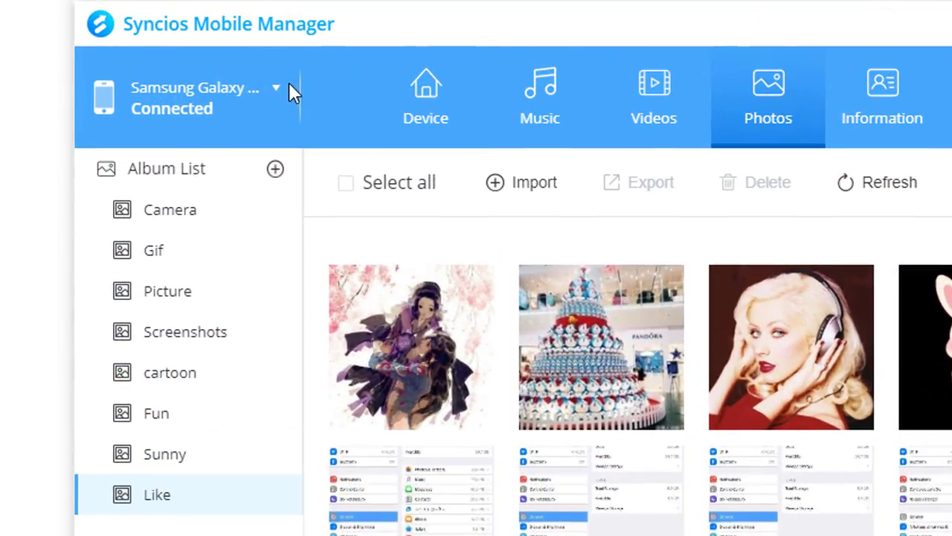
Choose iPhone from the device dropdown to show its overview and storage.
{"action": "left_click", "coordinate": [276, 91]}
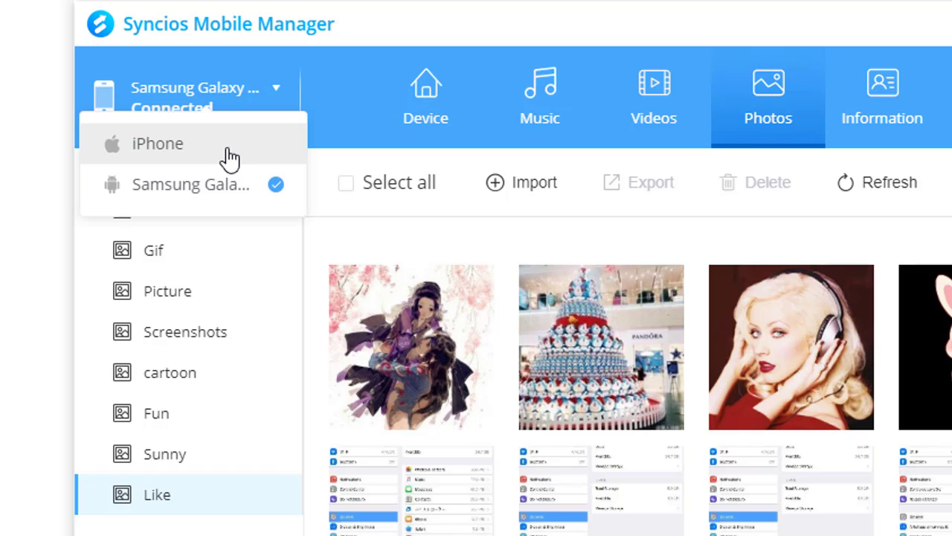
{"action": "left_click", "coordinate": [230, 156]}
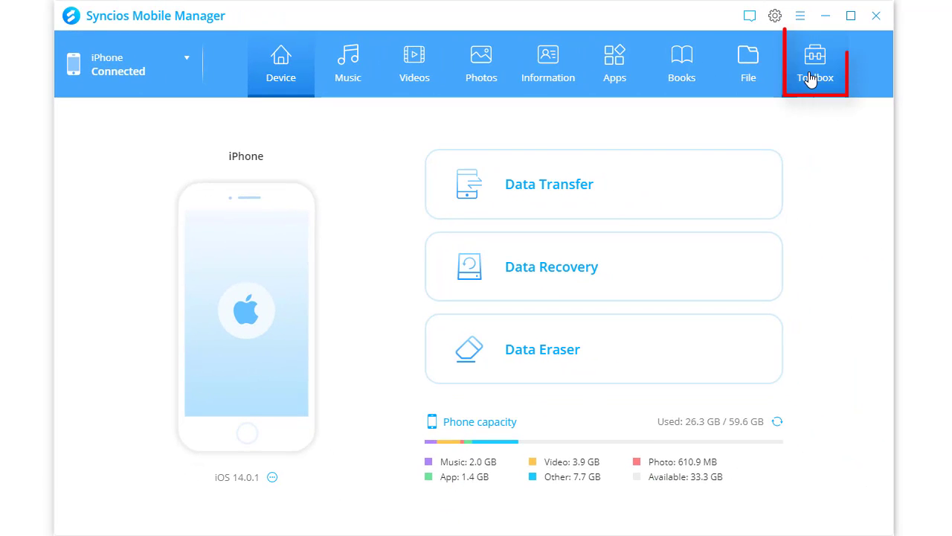
Run a One click backup of only the iPhone's Camera Roll (164) and Photo Library (125).
{"action": "left_click", "coordinate": [811, 79]}
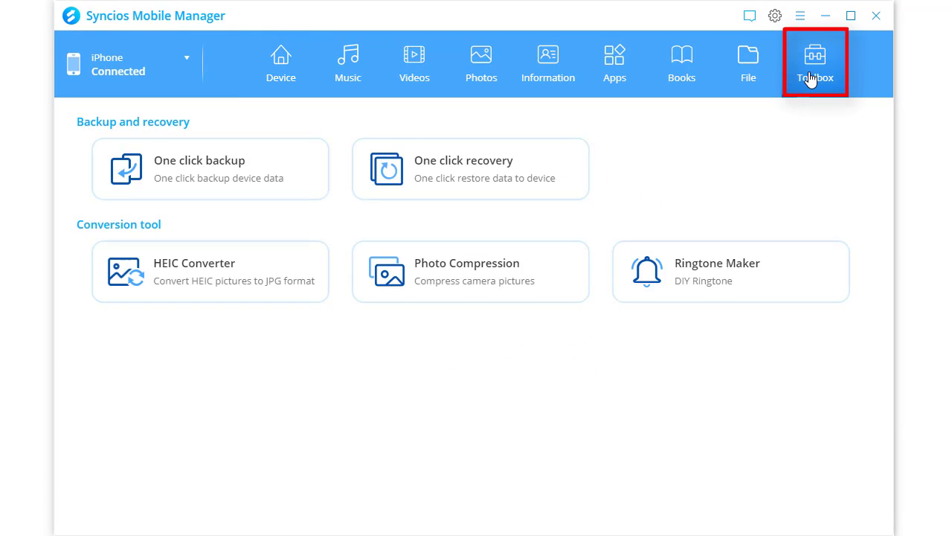
{"action": "left_click", "coordinate": [246, 174]}
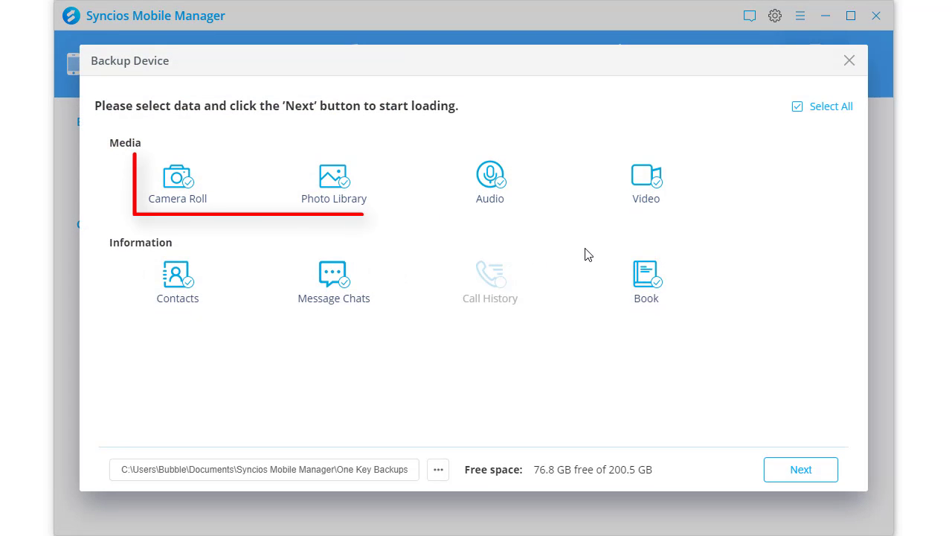
{"action": "left_click", "coordinate": [798, 107]}
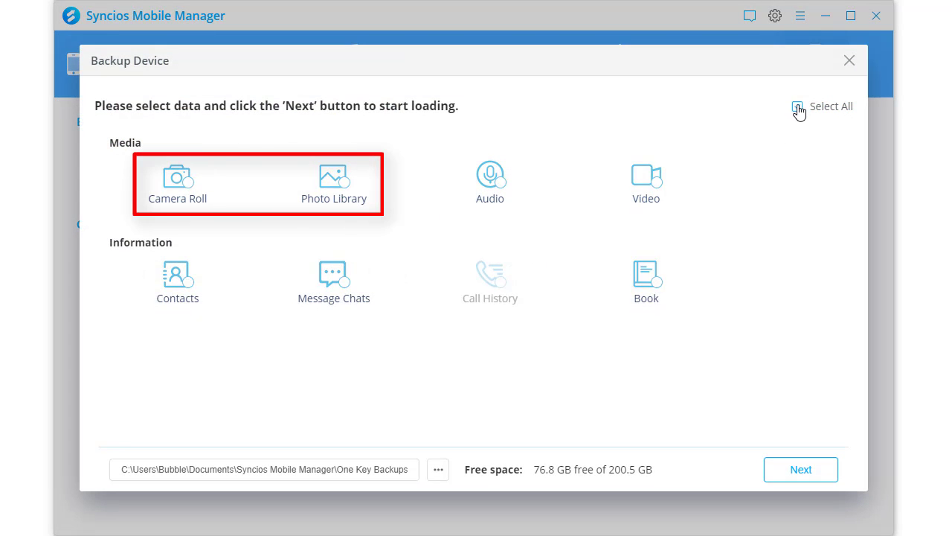
{"action": "left_click", "coordinate": [186, 190]}
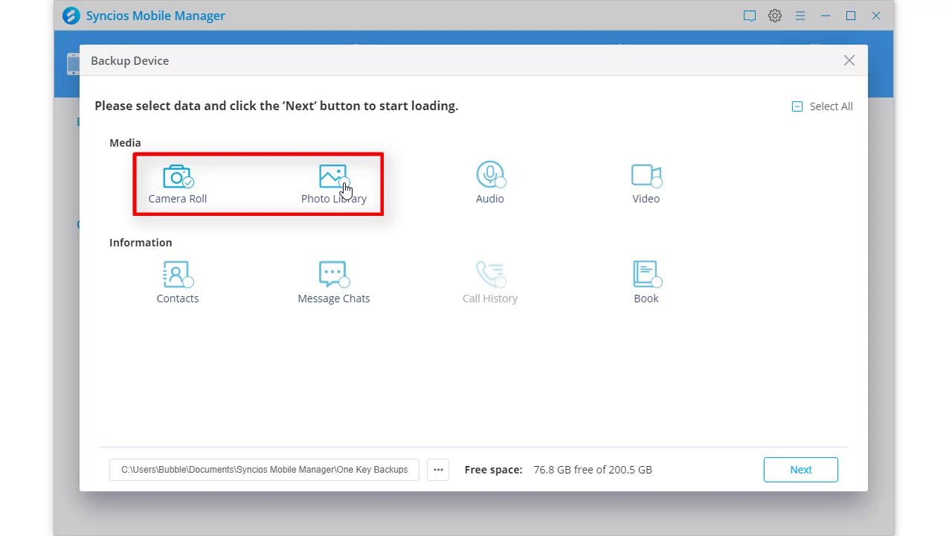
{"action": "left_click", "coordinate": [801, 472]}
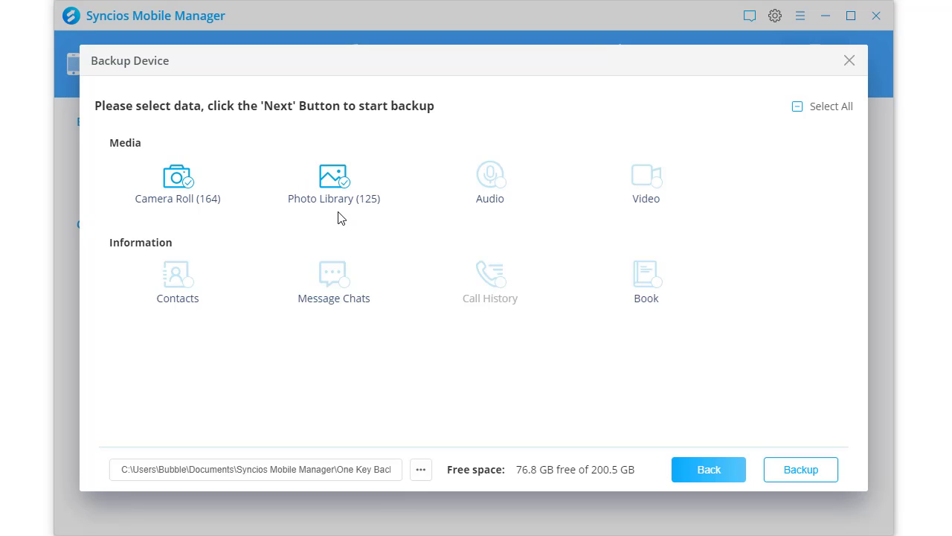
{"action": "left_click", "coordinate": [781, 474]}
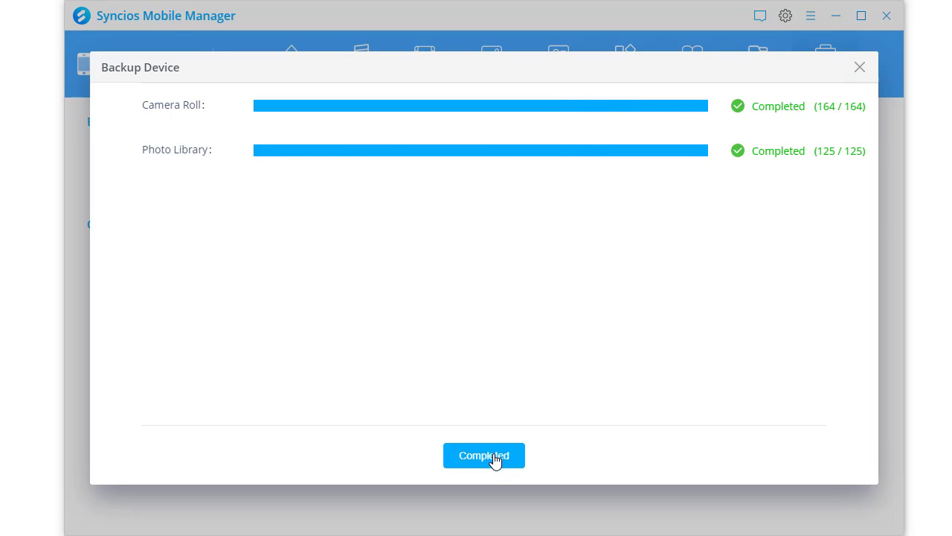
{"action": "left_click", "coordinate": [496, 459]}
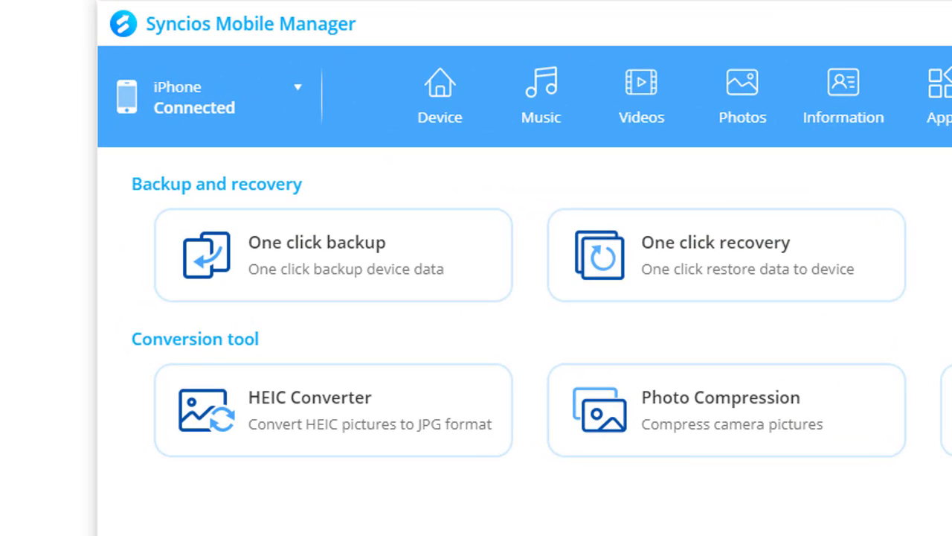
{"action": "left_click", "coordinate": [298, 93]}
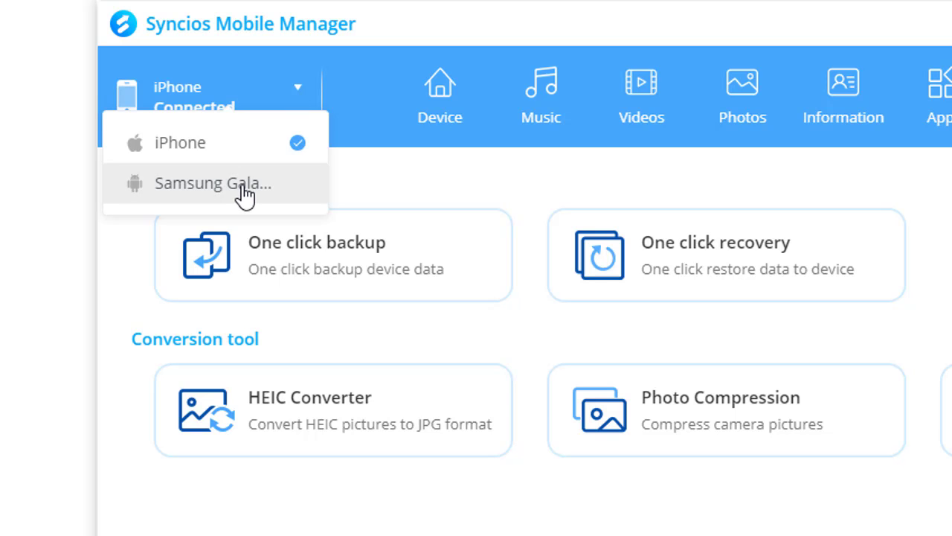
{"action": "left_click", "coordinate": [244, 186]}
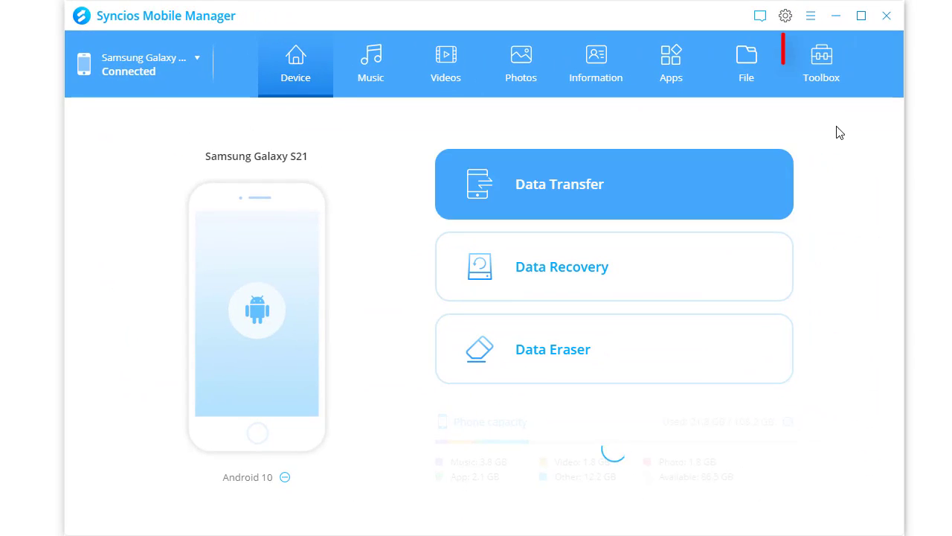
{"action": "left_click", "coordinate": [835, 79]}
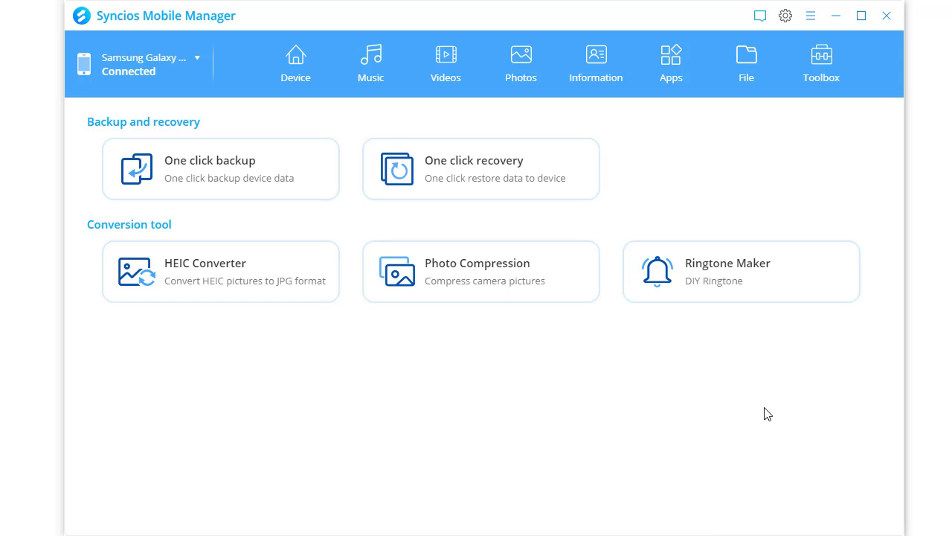
{"action": "left_click", "coordinate": [432, 185]}
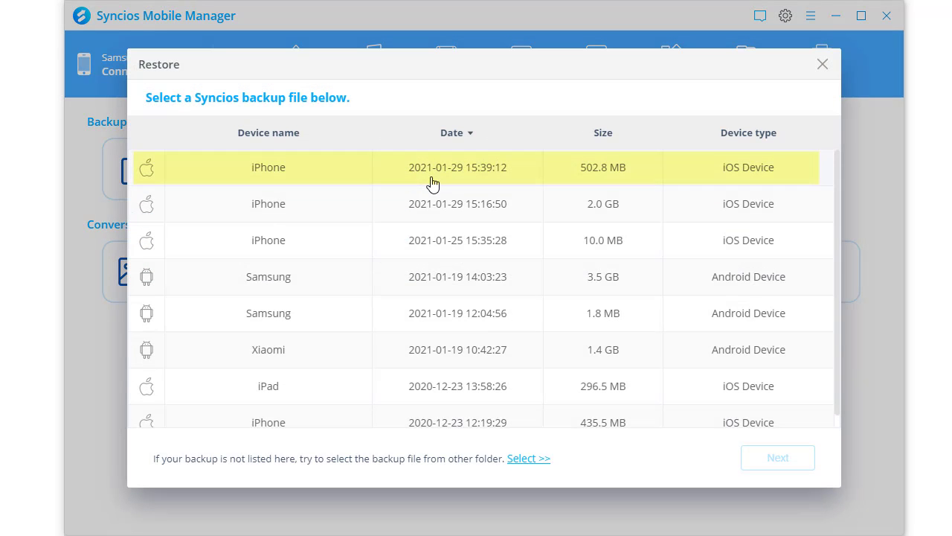
{"action": "left_click", "coordinate": [372, 173]}
Restore the backup's Camera Roll and Photo Library onto the Samsung Galaxy S21.
{"action": "left_click", "coordinate": [778, 458]}
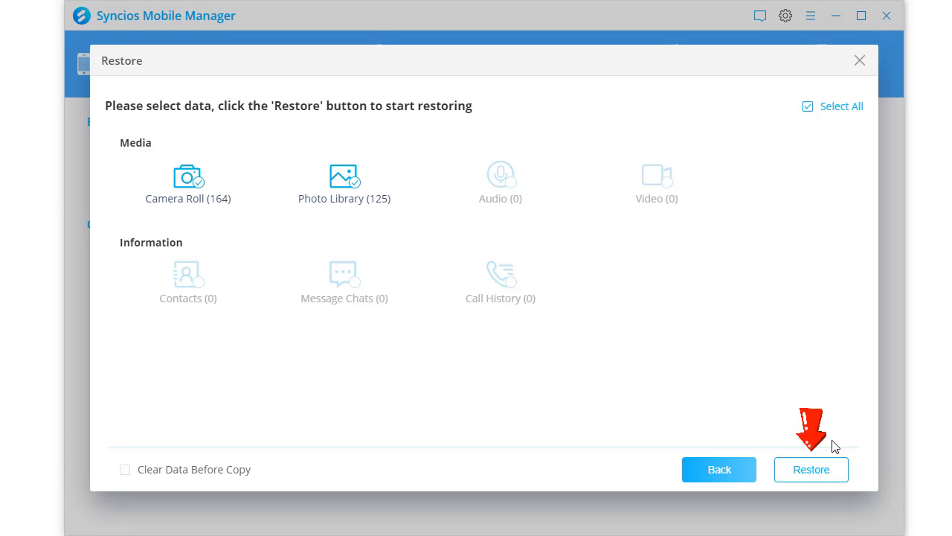
{"action": "left_click", "coordinate": [803, 470]}
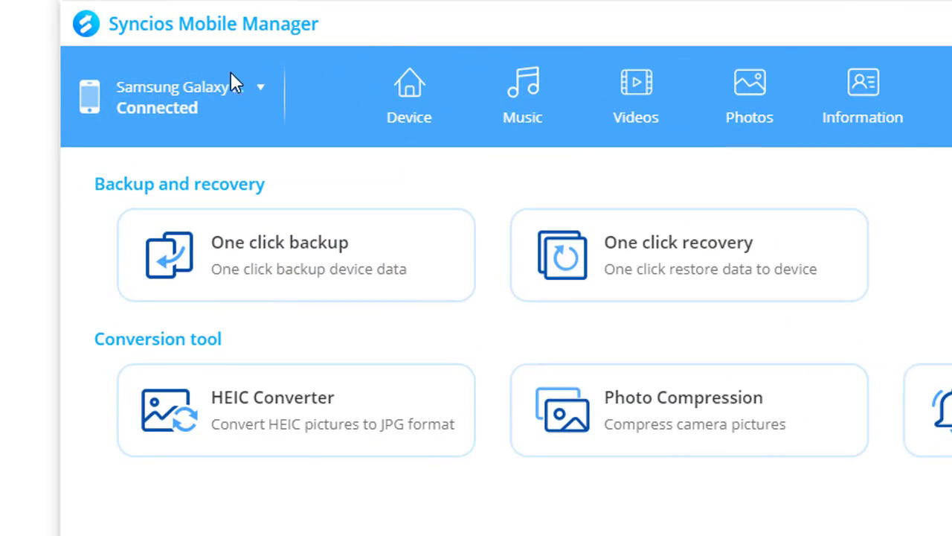
Switch the managed device to the iPhone and browse its file system.
{"action": "left_click", "coordinate": [261, 87]}
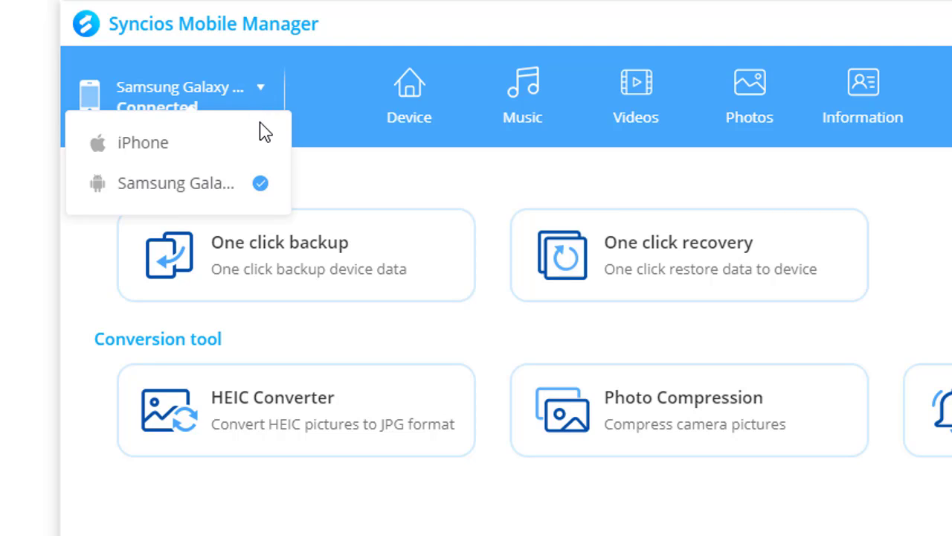
{"action": "left_click", "coordinate": [262, 144]}
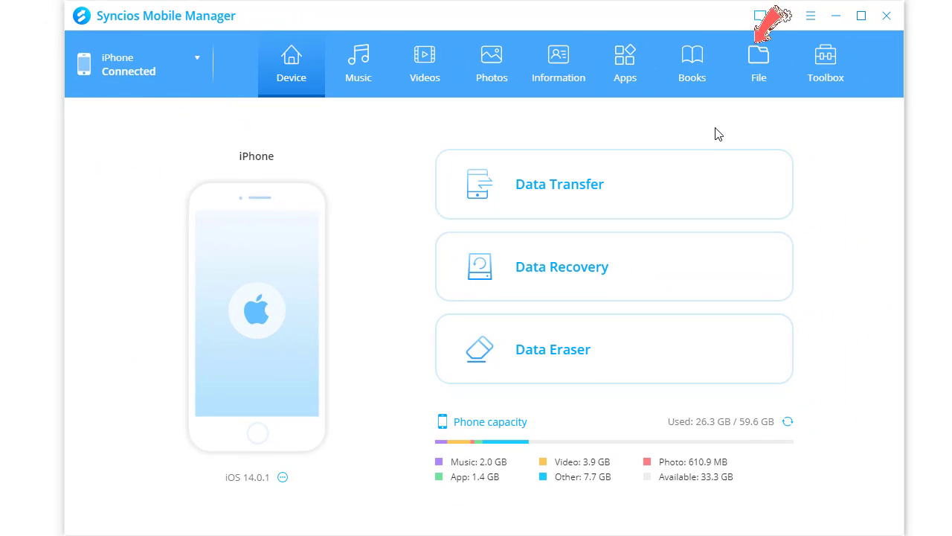
{"action": "left_click", "coordinate": [765, 80]}
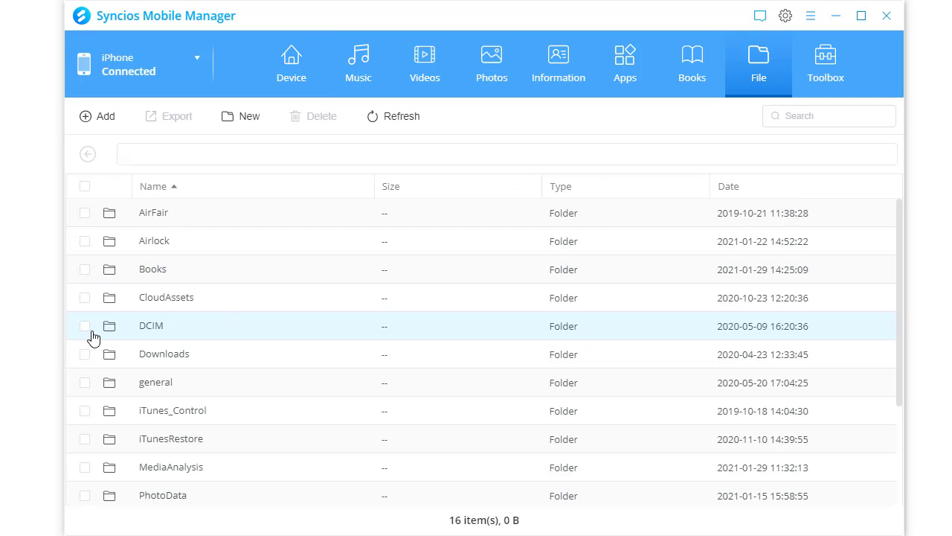
Export the iPhone's DCIM and Photos folders to the computer's Backups folder.
{"action": "left_click", "coordinate": [85, 327]}
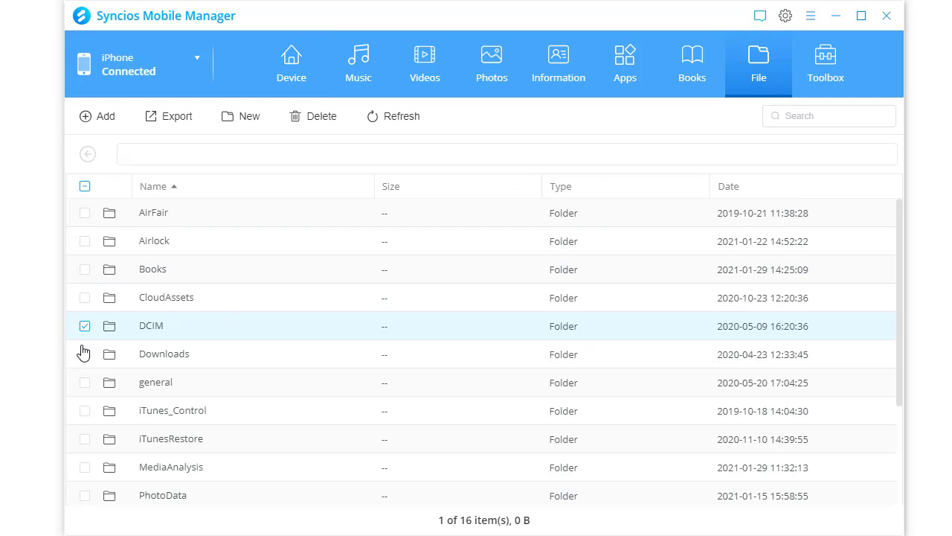
{"action": "scroll", "coordinate": [95, 372], "scroll_direction": "down", "scroll_amount": 2}
{"action": "left_click", "coordinate": [85, 378]}
{"action": "left_click", "coordinate": [183, 123]}
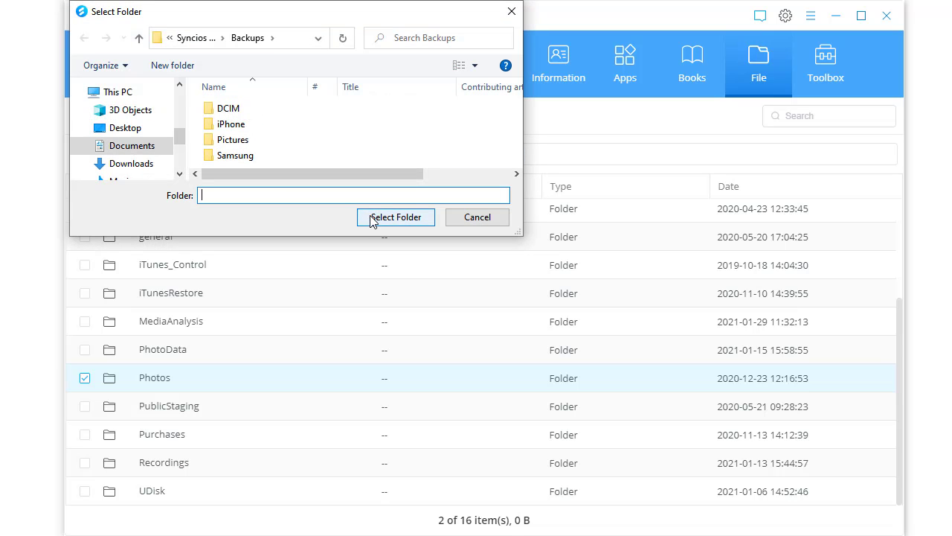
{"action": "left_click", "coordinate": [372, 218]}
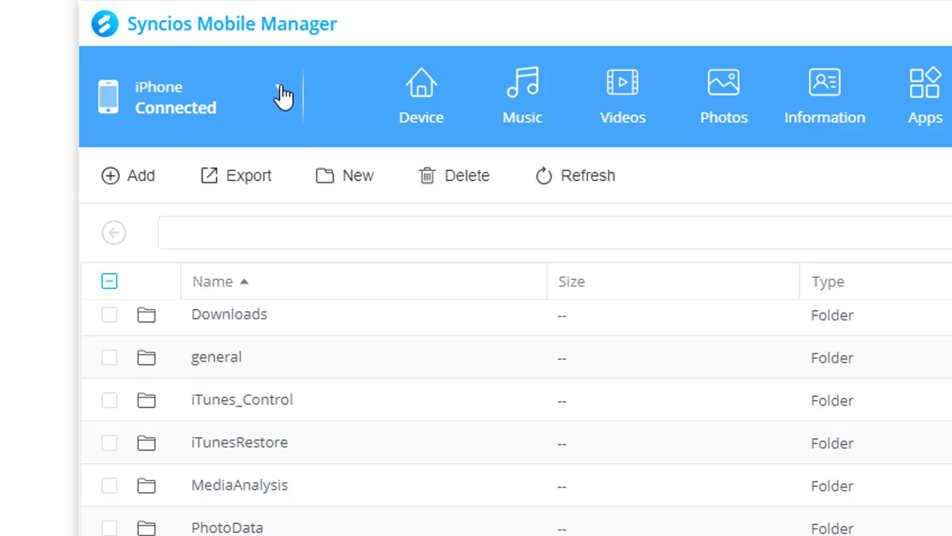
Switch the managed device to the Samsung Galaxy S21 and browse its files.
{"action": "left_click", "coordinate": [279, 89]}
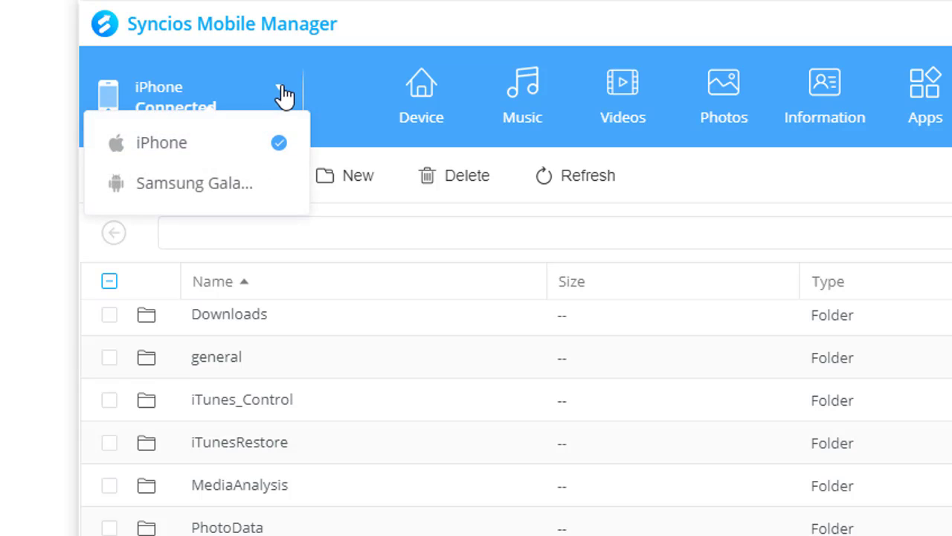
{"action": "left_click", "coordinate": [259, 191]}
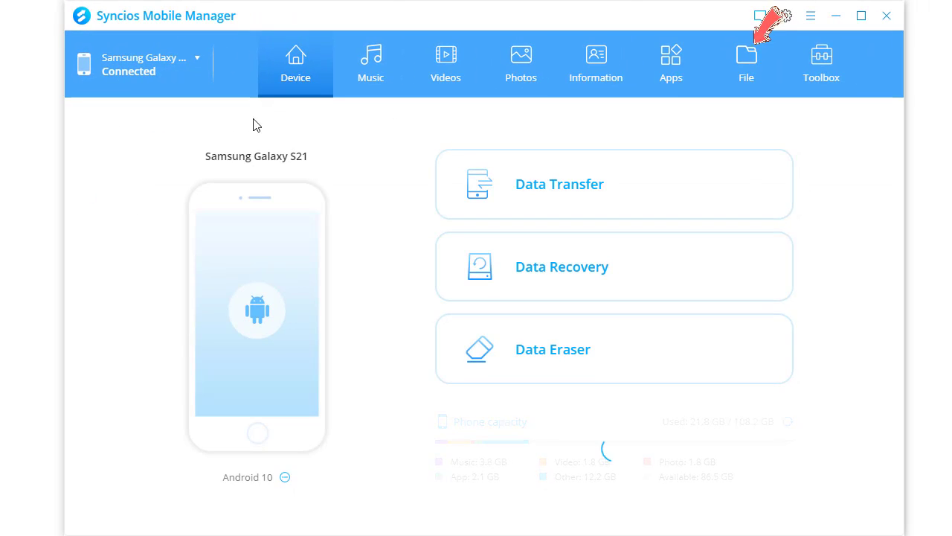
{"action": "left_click", "coordinate": [759, 60]}
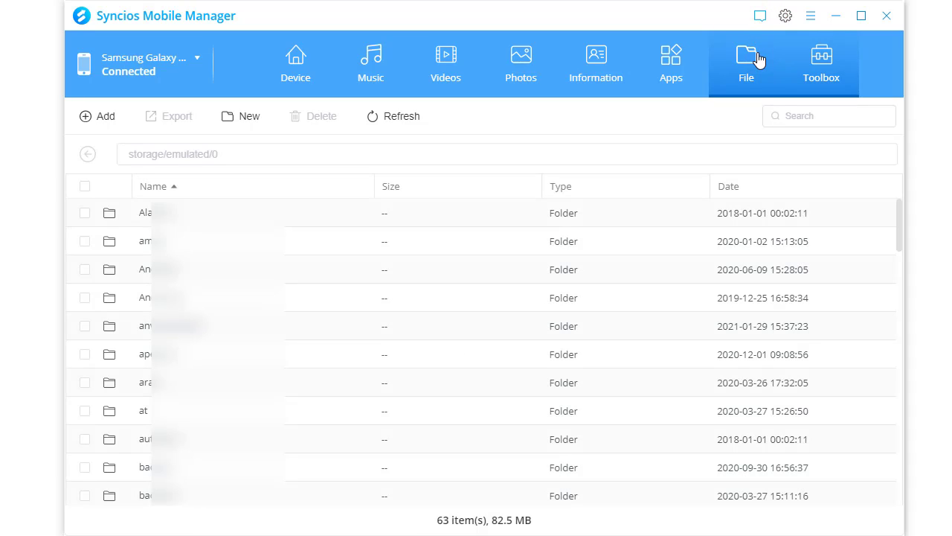
Open the Galaxy's DCIM/Camera folder, listing 866 files.
{"action": "left_click_drag", "start_coordinate": [758, 67], "coordinate": [736, 163]}
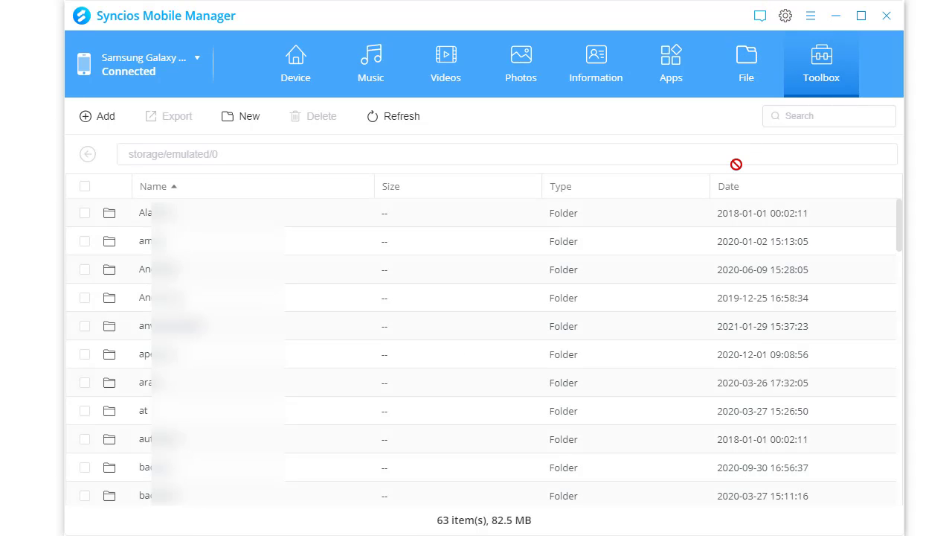
{"action": "scroll", "coordinate": [195, 387], "scroll_direction": "down", "scroll_amount": 3}
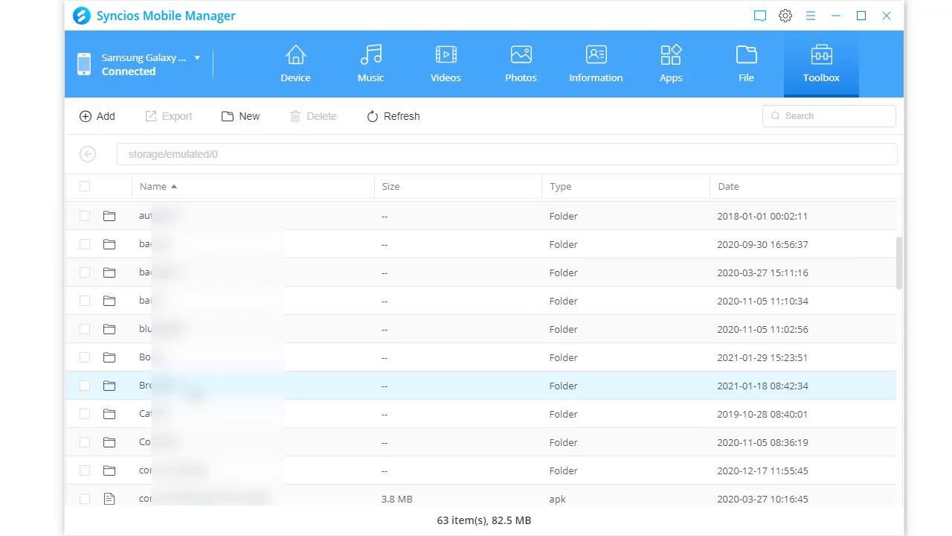
{"action": "scroll", "coordinate": [195, 393], "scroll_direction": "down", "scroll_amount": 1}
{"action": "scroll", "coordinate": [195, 393], "scroll_direction": "down", "scroll_amount": 1}
{"action": "scroll", "coordinate": [195, 387], "scroll_direction": "down", "scroll_amount": 1}
{"action": "scroll", "coordinate": [197, 329], "scroll_direction": "down", "scroll_amount": 2}
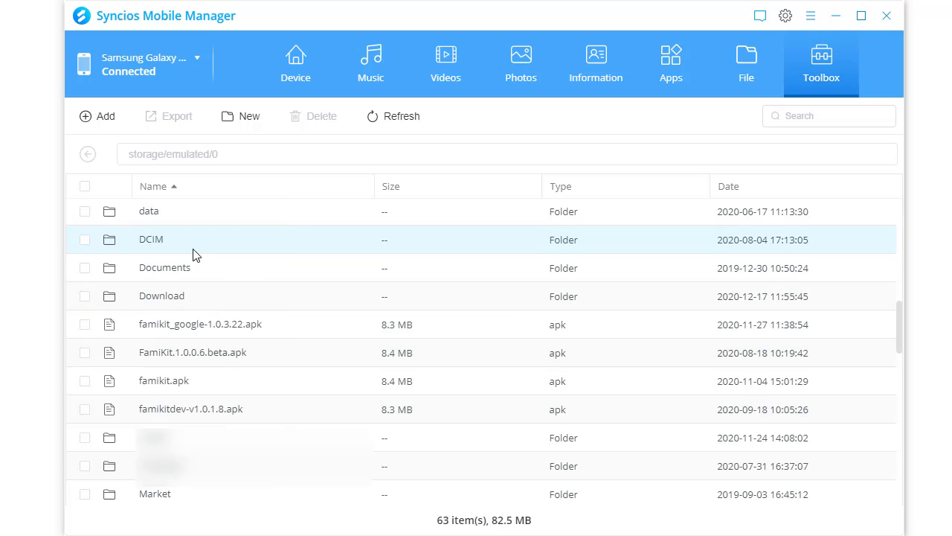
{"action": "double_click", "coordinate": [193, 253]}
{"action": "double_click", "coordinate": [141, 215]}
Uncheck the stray Camera file and browse to the exported Backups DCIM folder for import.
{"action": "left_click", "coordinate": [141, 216]}
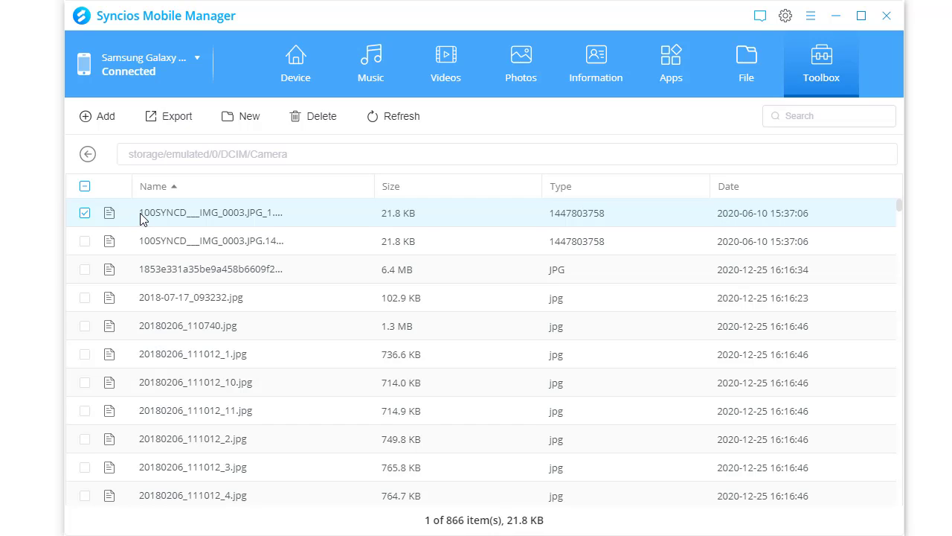
{"action": "left_click", "coordinate": [84, 213]}
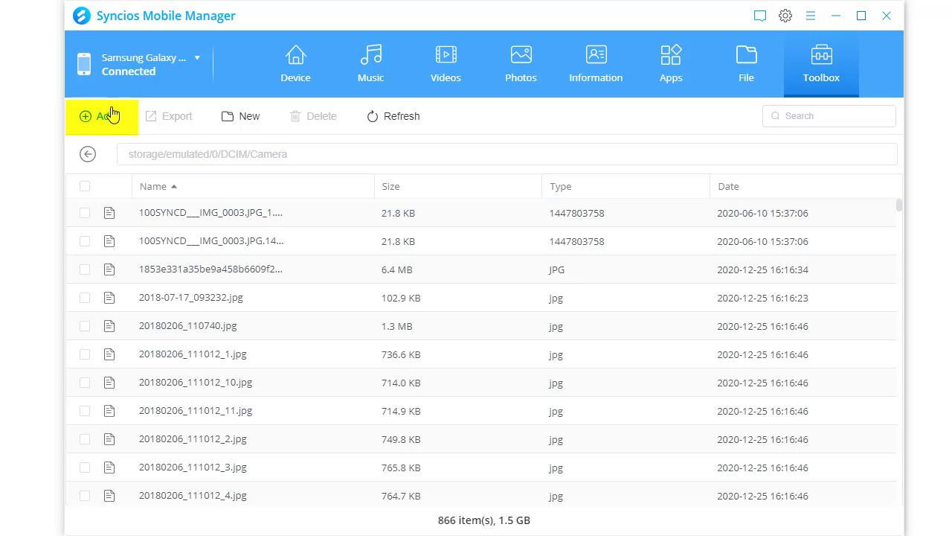
{"action": "left_click", "coordinate": [104, 117]}
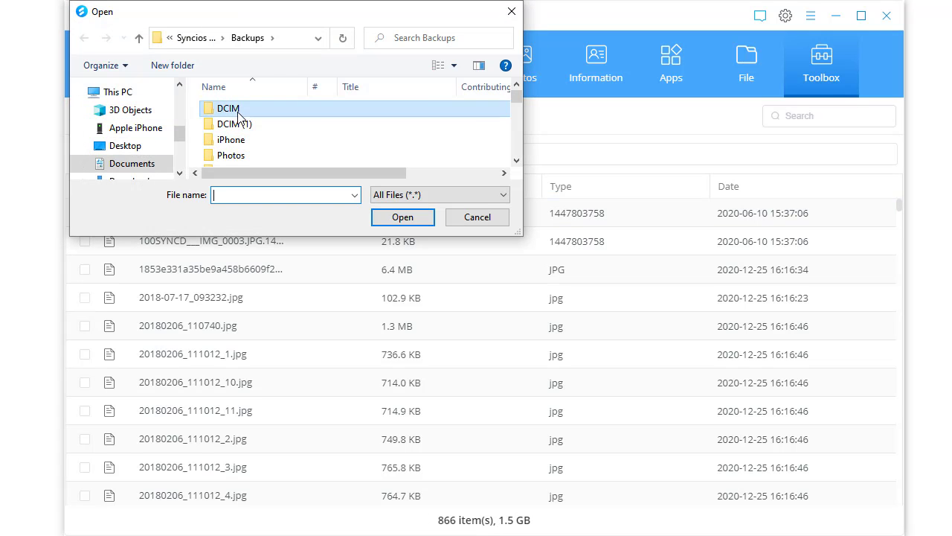
{"action": "double_click", "coordinate": [222, 104]}
Select the exported DCIM photos and import them into Camera, 819 succeeding.
{"action": "left_click", "coordinate": [320, 134]}
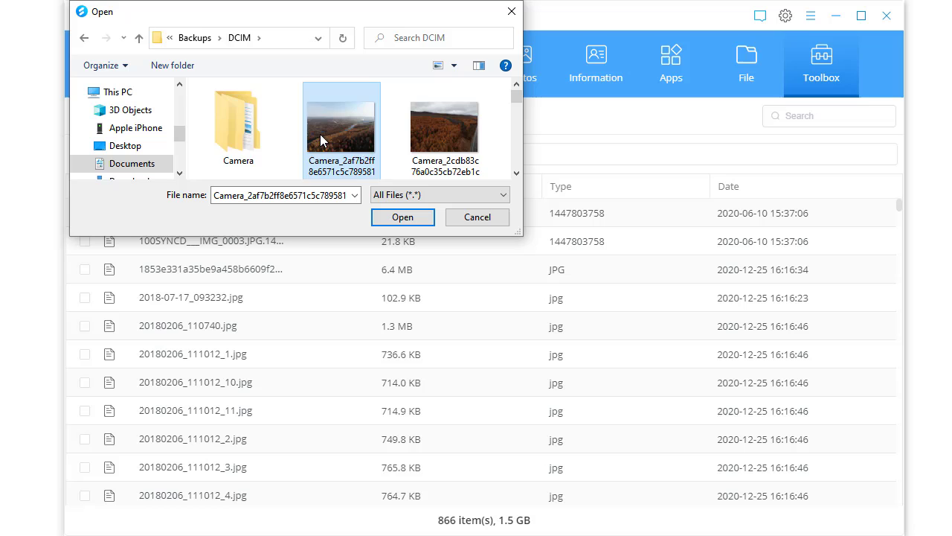
{"action": "left_click", "coordinate": [439, 137], "text": "ctrl"}
{"action": "scroll", "coordinate": [402, 141], "scroll_direction": "down", "scroll_amount": 2}
{"action": "left_click", "coordinate": [236, 119]}
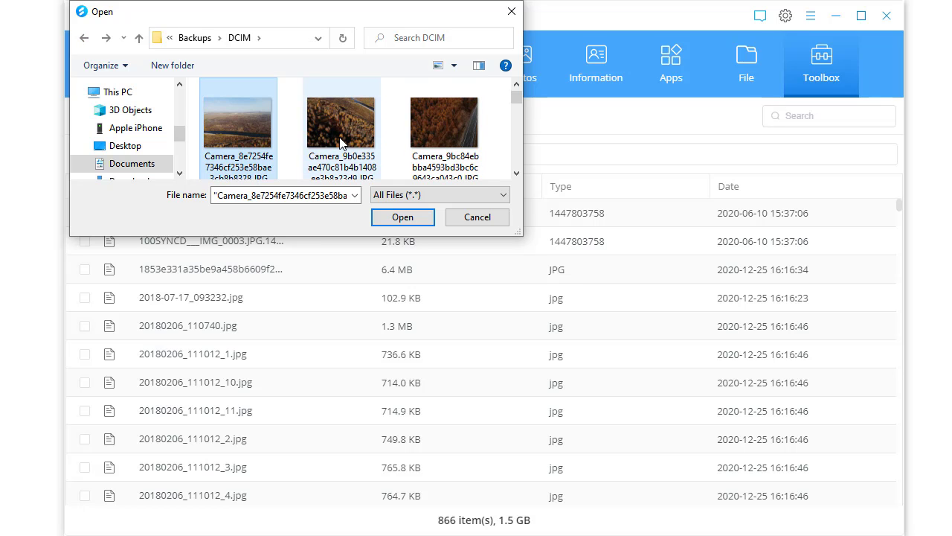
{"action": "scroll", "coordinate": [334, 151], "scroll_direction": "up", "scroll_amount": 2}
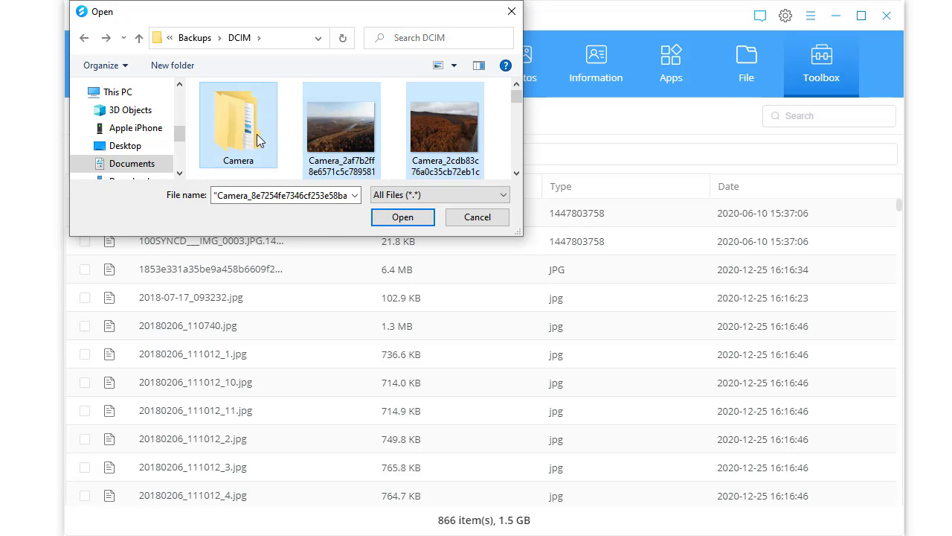
{"action": "left_click", "coordinate": [350, 152]}
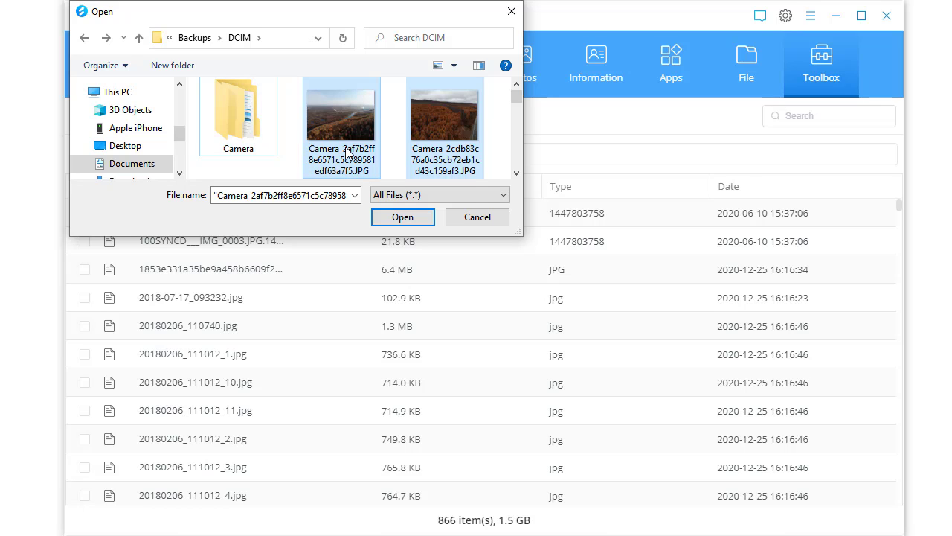
{"action": "left_click", "coordinate": [420, 221]}
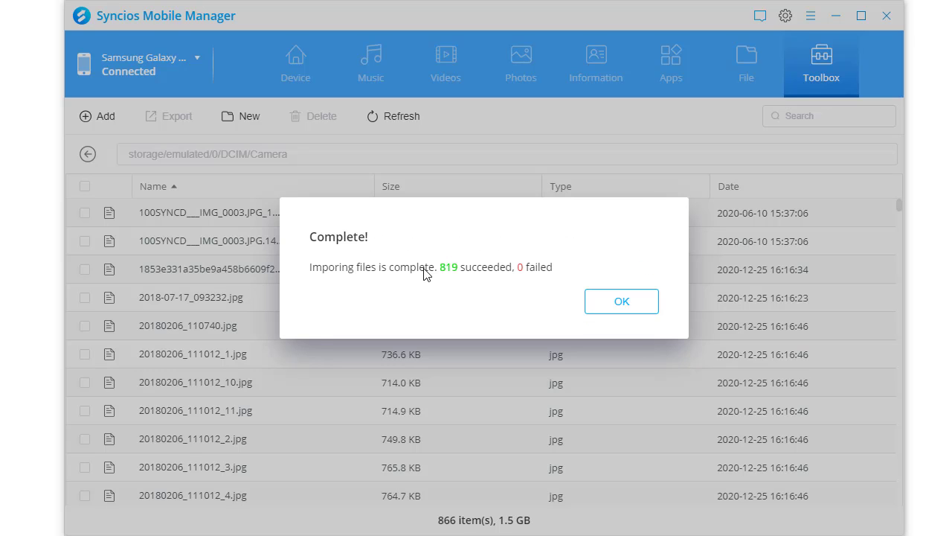
{"action": "key", "text": "Return"}
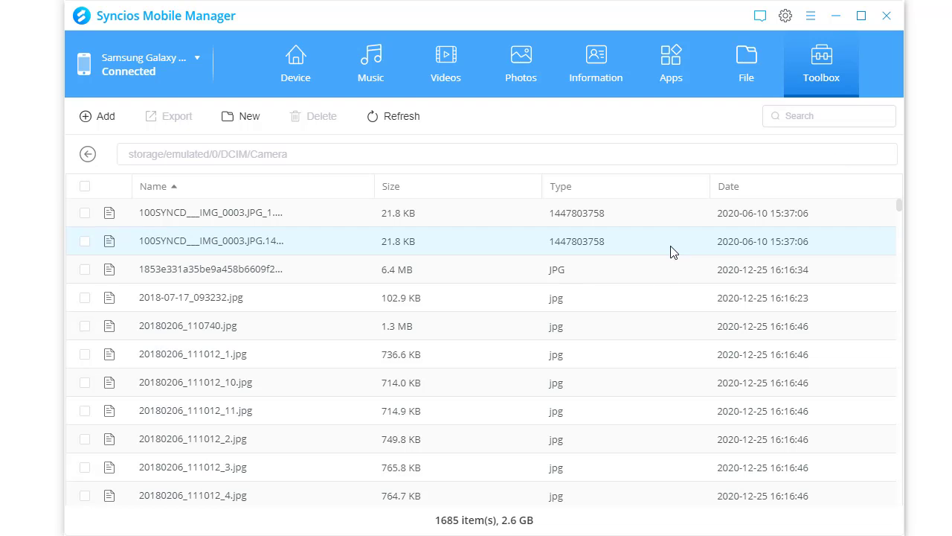
{"action": "scroll", "coordinate": [493, 421], "scroll_direction": "down", "scroll_amount": 4}
{"action": "scroll", "coordinate": [491, 417], "scroll_direction": "down", "scroll_amount": 5}
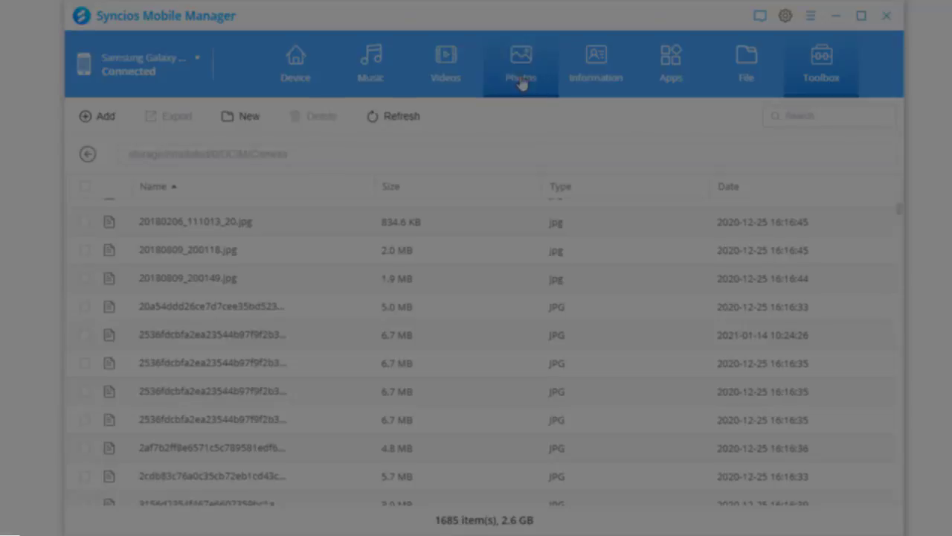